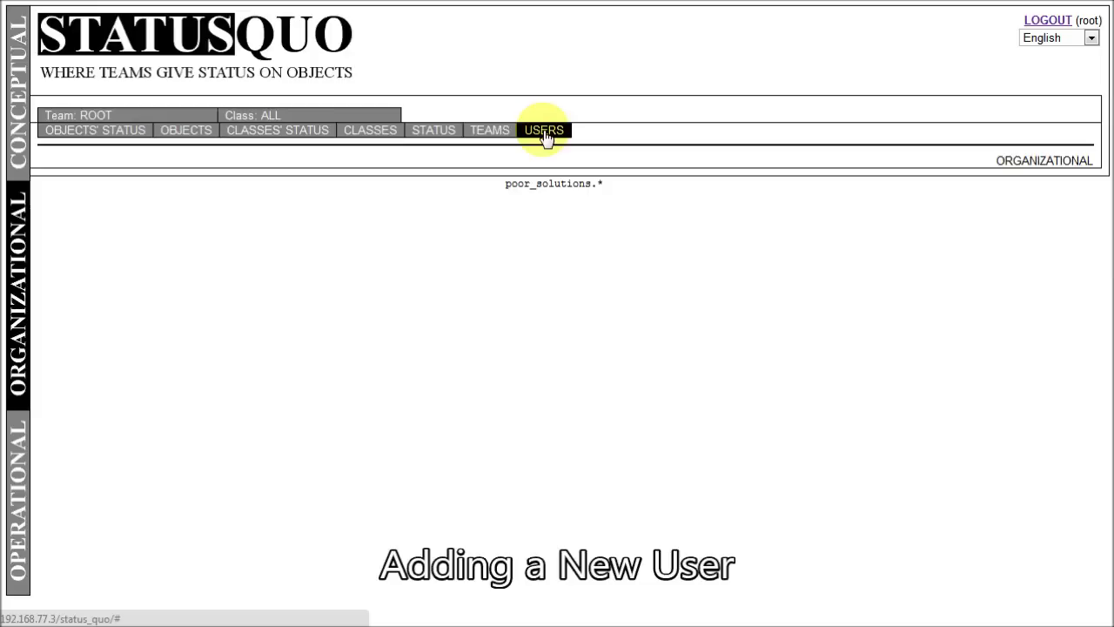
- Go to the Users list and start a new user entry
click(546, 137)
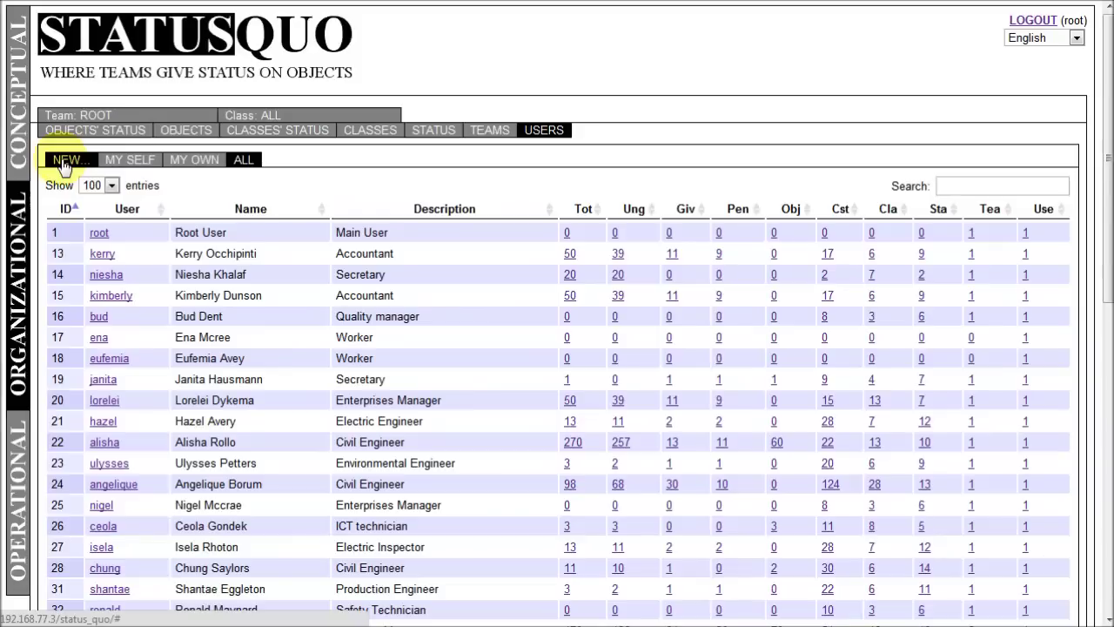
click(62, 167)
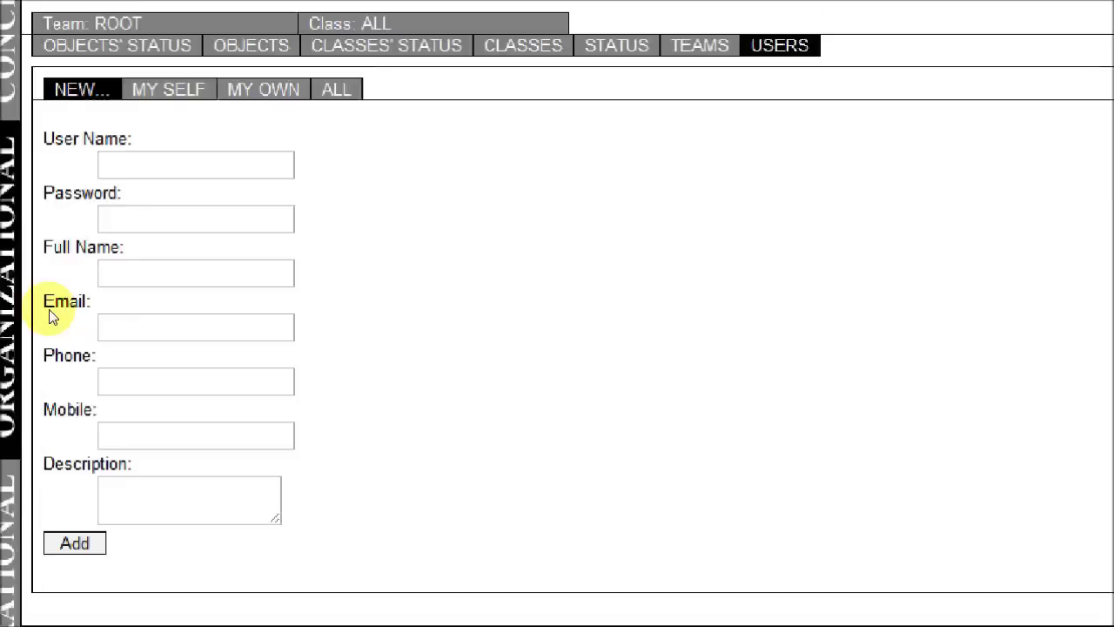
- Enter the new user's user name, password and full name
key(Tab)
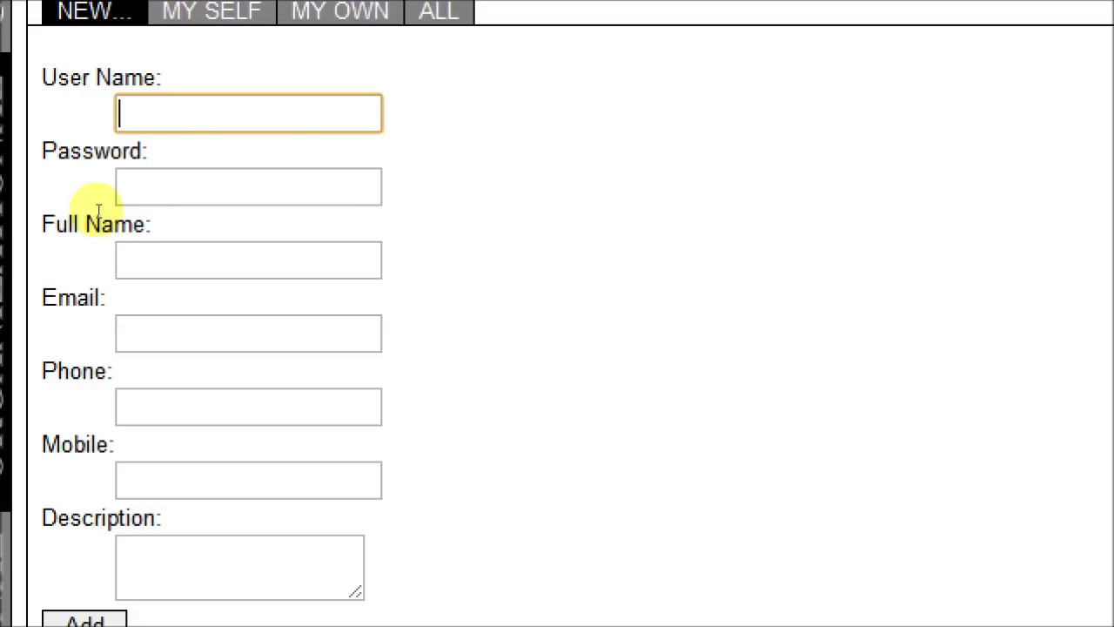
key(Tab)
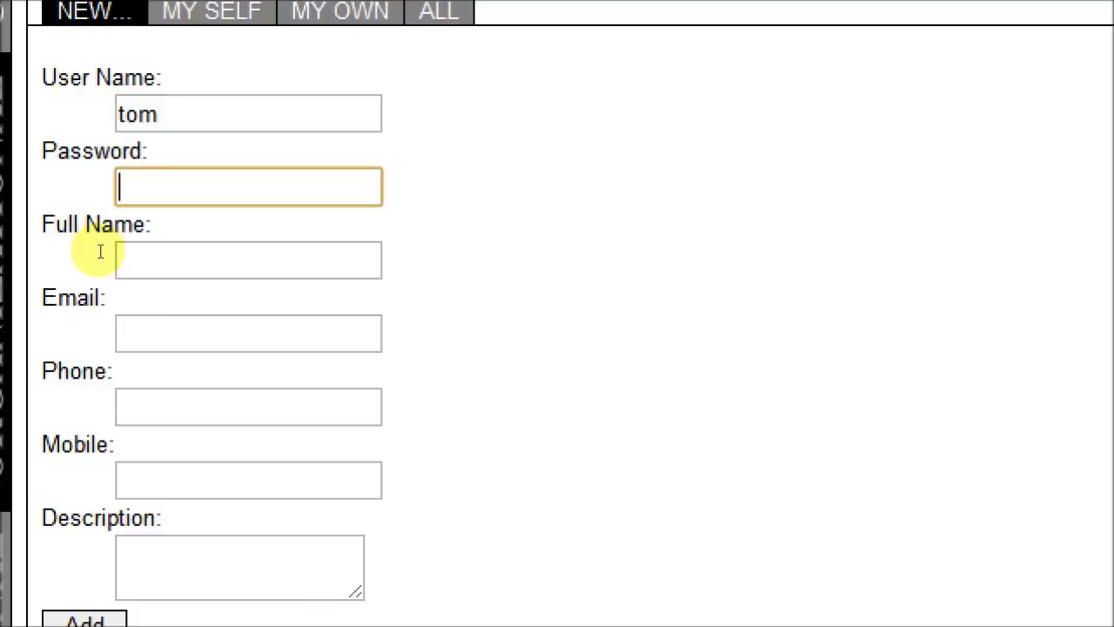
key(Tab)
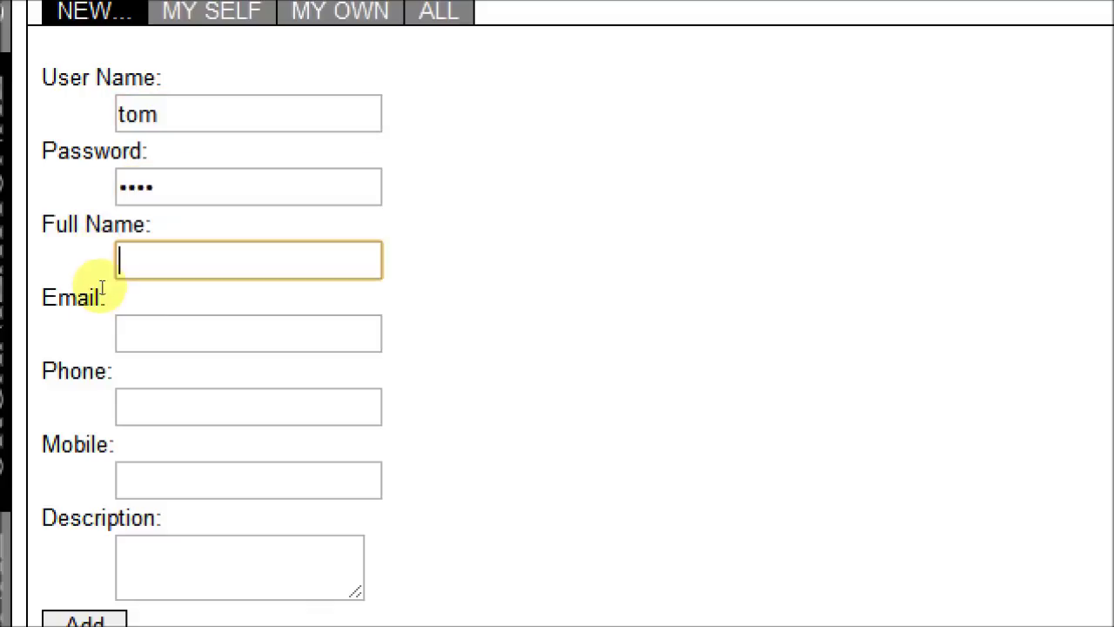
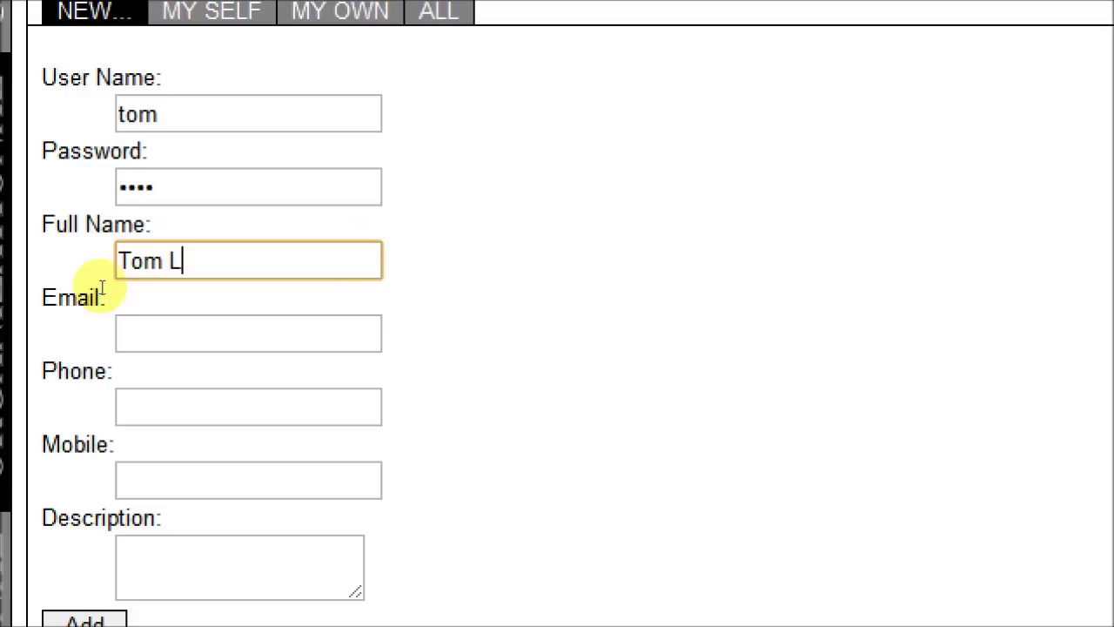
- Set the user's description to 'Railway Inspector' and submit the new user
key(Tab)
key(Tab)
key(Tab)
key(Tab)
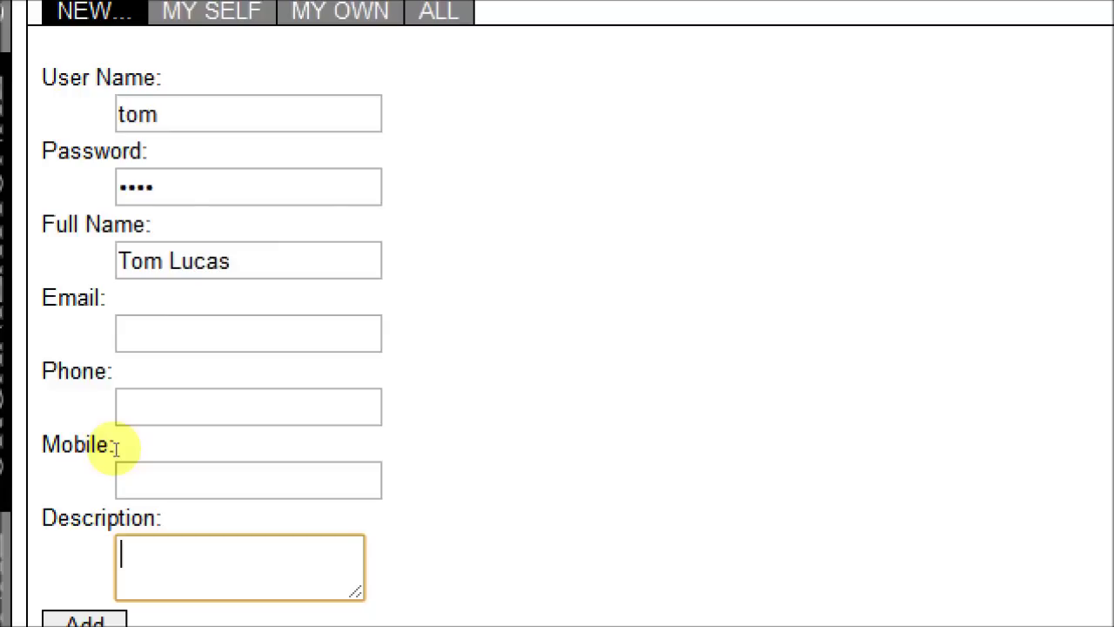
text(Raill)
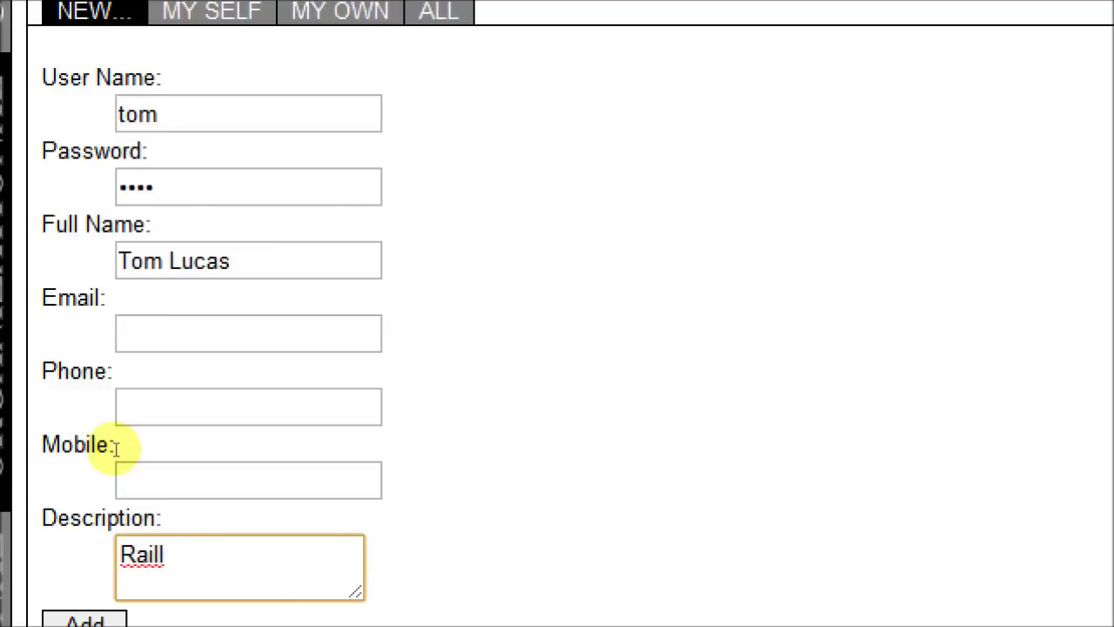
key(BackSpace)
key(BackSpace)
text(w)
key(BackSpace)
text(Way)
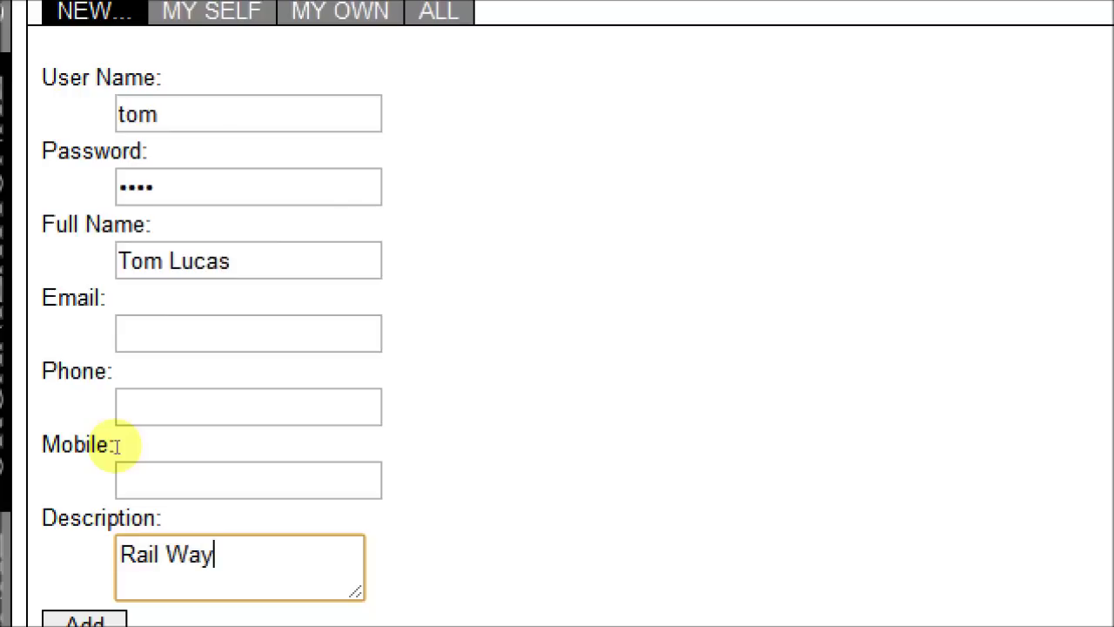
key(BackSpace)
key(BackSpace)
key(BackSpace)
key(BackSpace)
text(way )
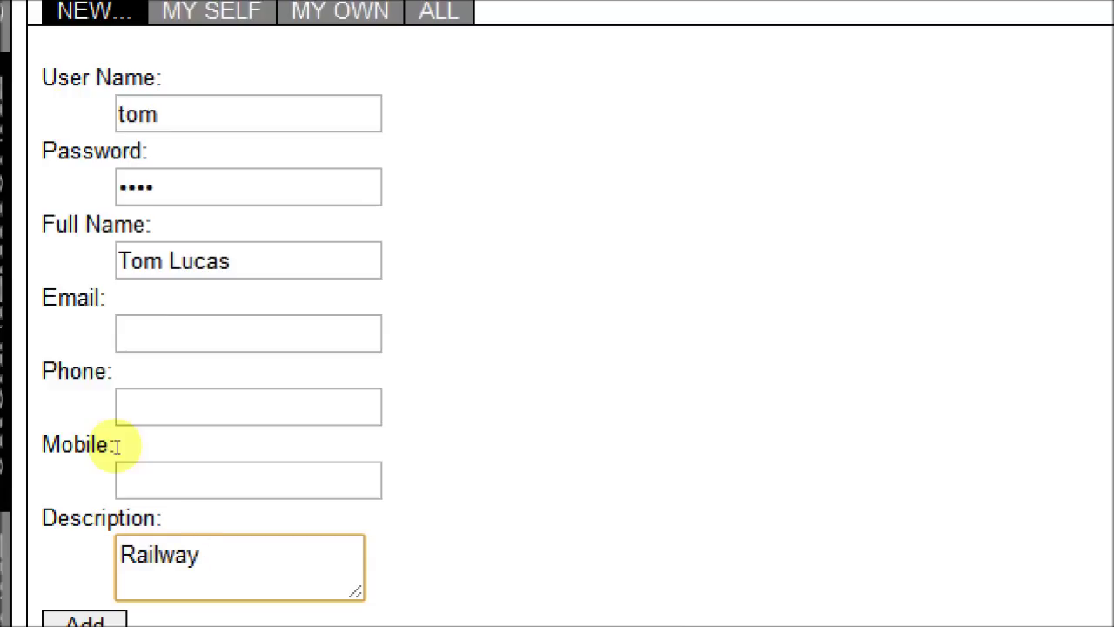
text(Inspector)
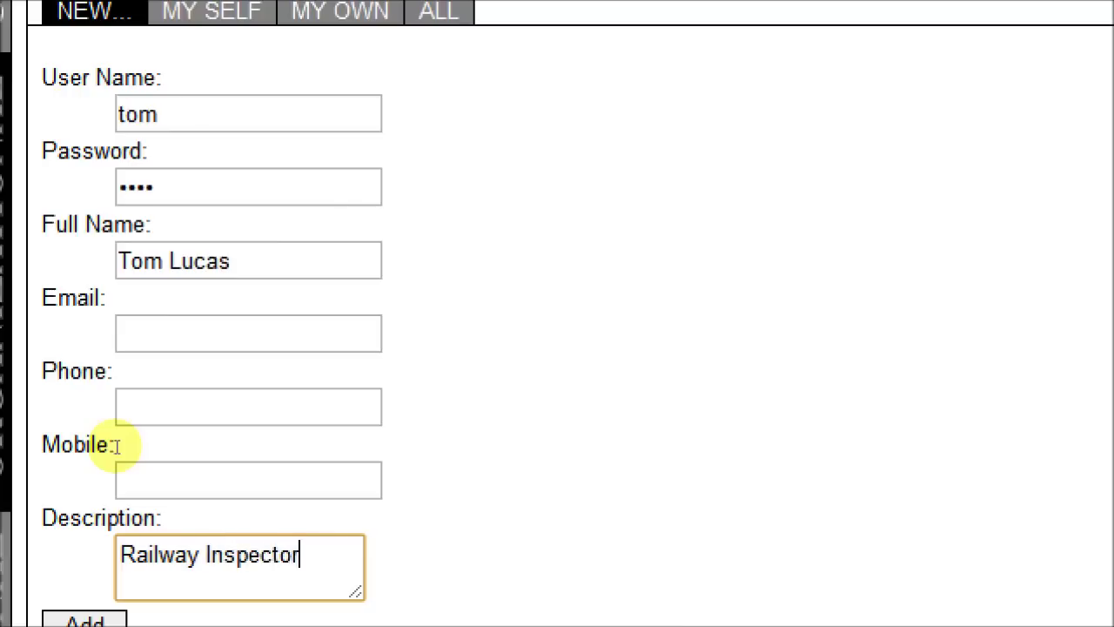
key(Left)
key(Left)
key(Left)
key(Left)
key(Left)
key(Left)
key(Left)
key(Left)
key(Left)
key(Left)
key(Left)
key(Left)
click(67, 467)
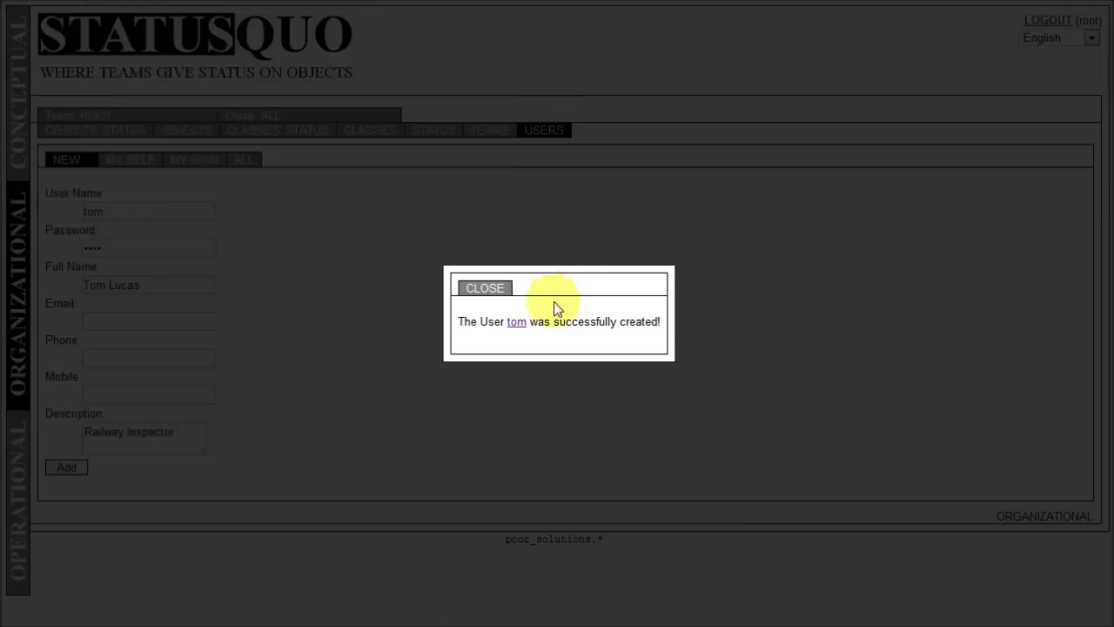
- Open the newly created user's details page, then go to the Teams list
click(516, 323)
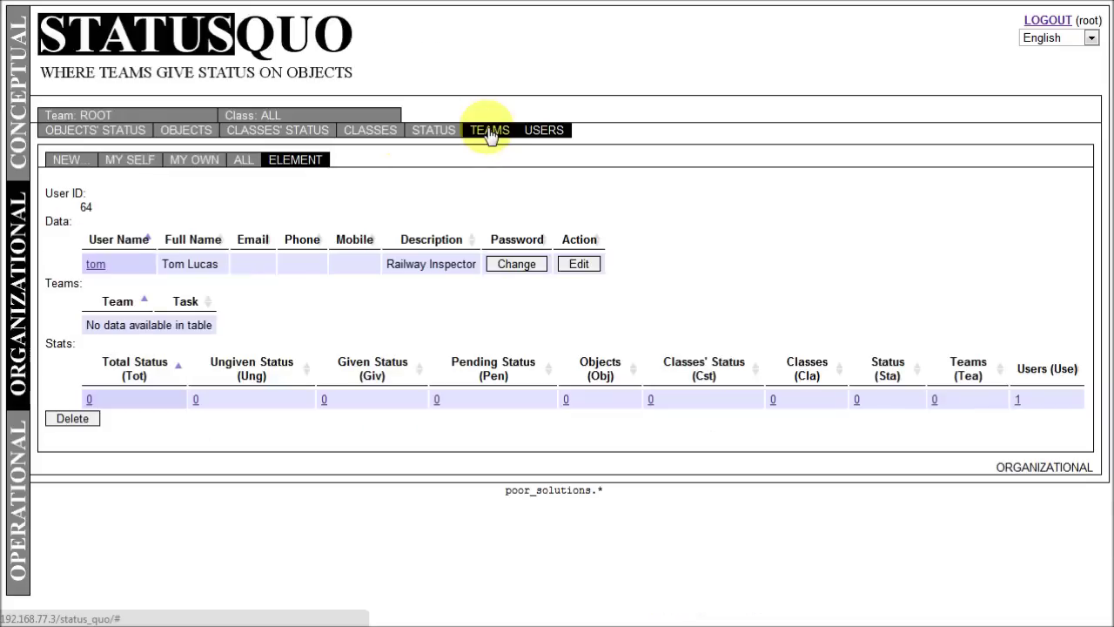
click(630, 117)
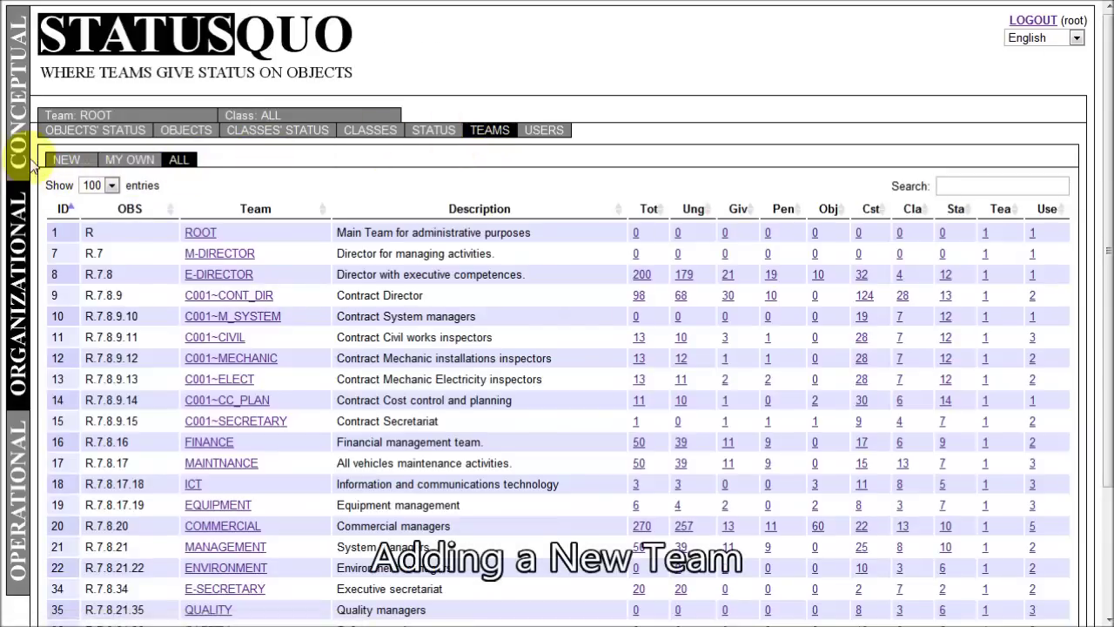
- Begin a new team with C001~CONT_DIR as its upper team
click(60, 163)
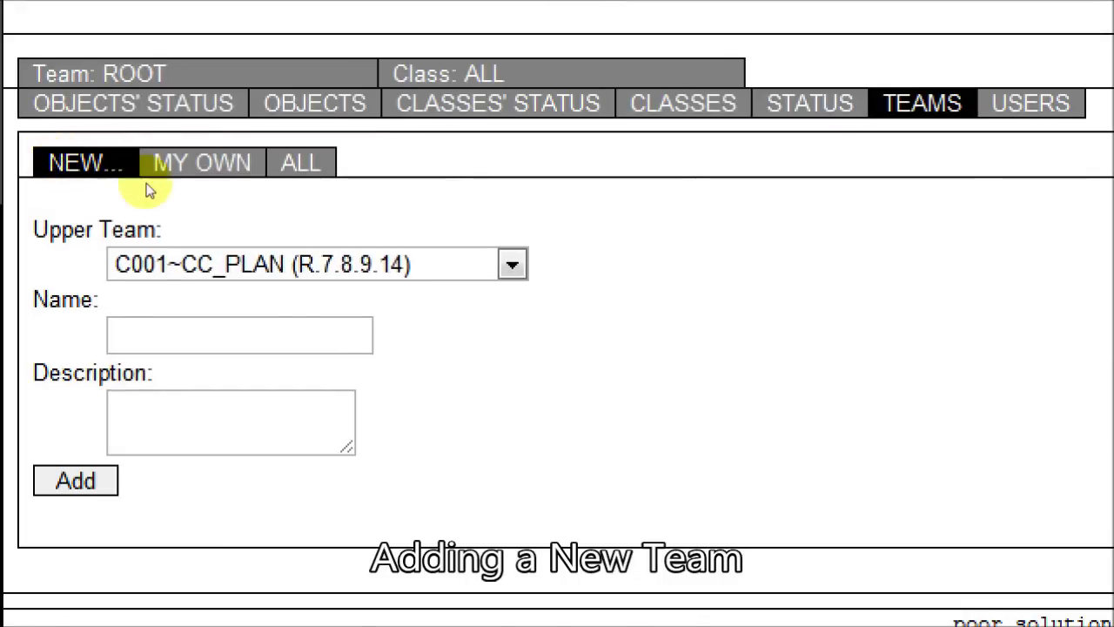
click(287, 261)
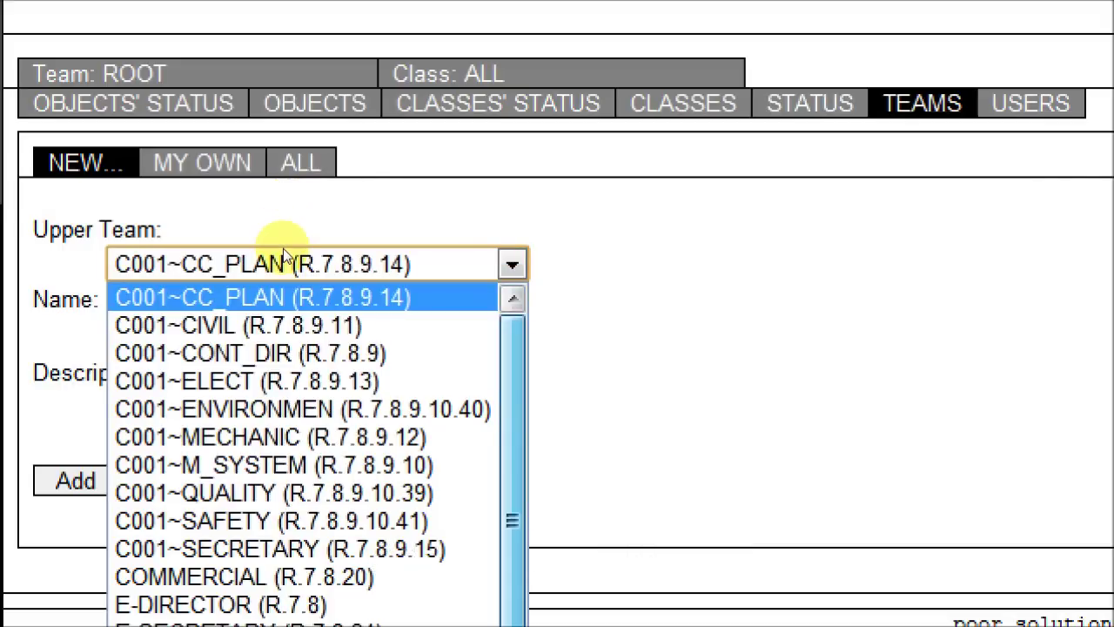
key(Down)
key(Down)
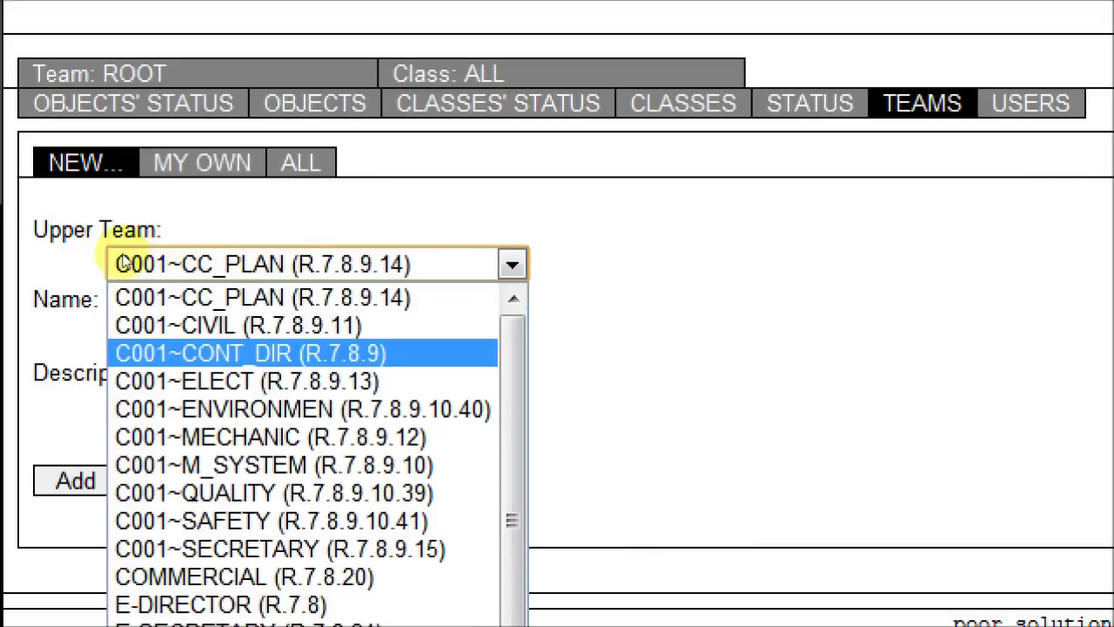
key(Return)
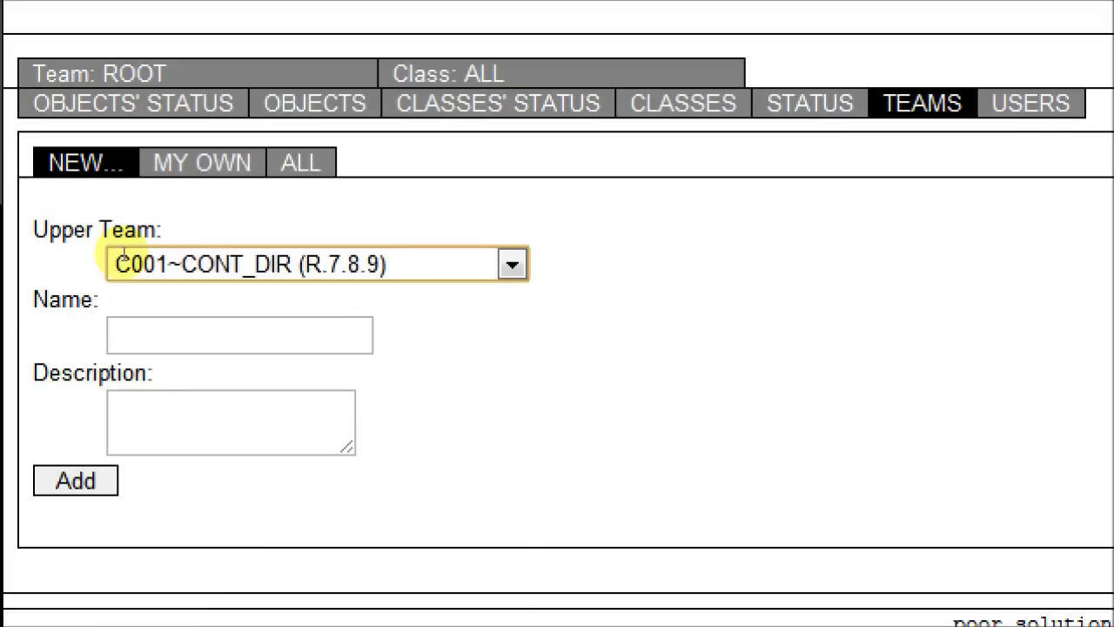
key(Tab)
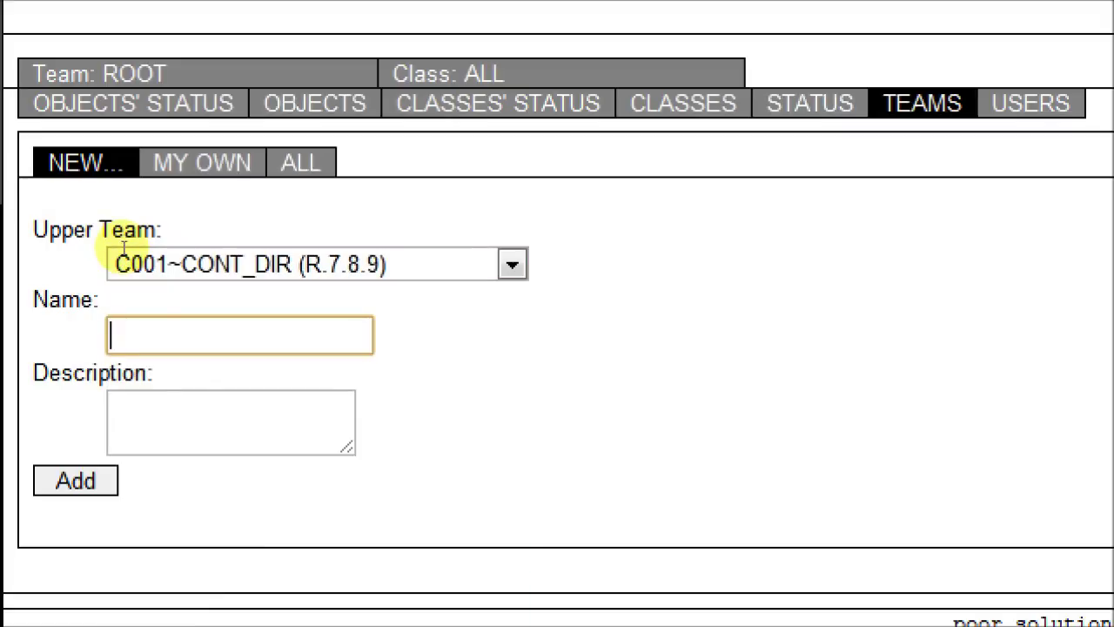
- Enter team name c001~works_coord and description 'Contractual Works Coordinator'
text(works_coord)
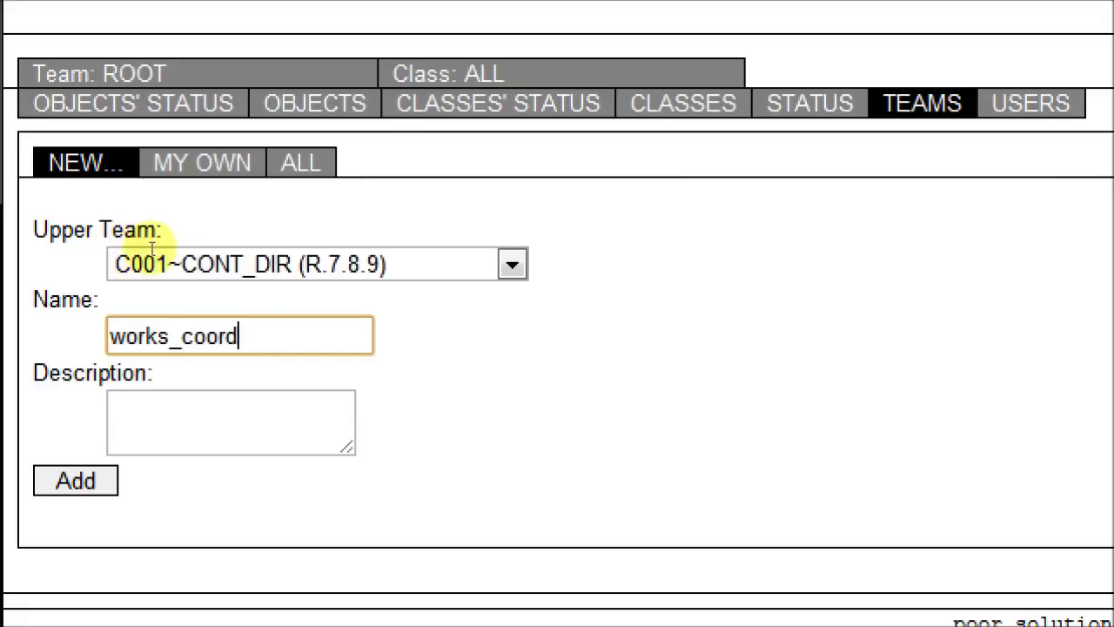
key(Tab)
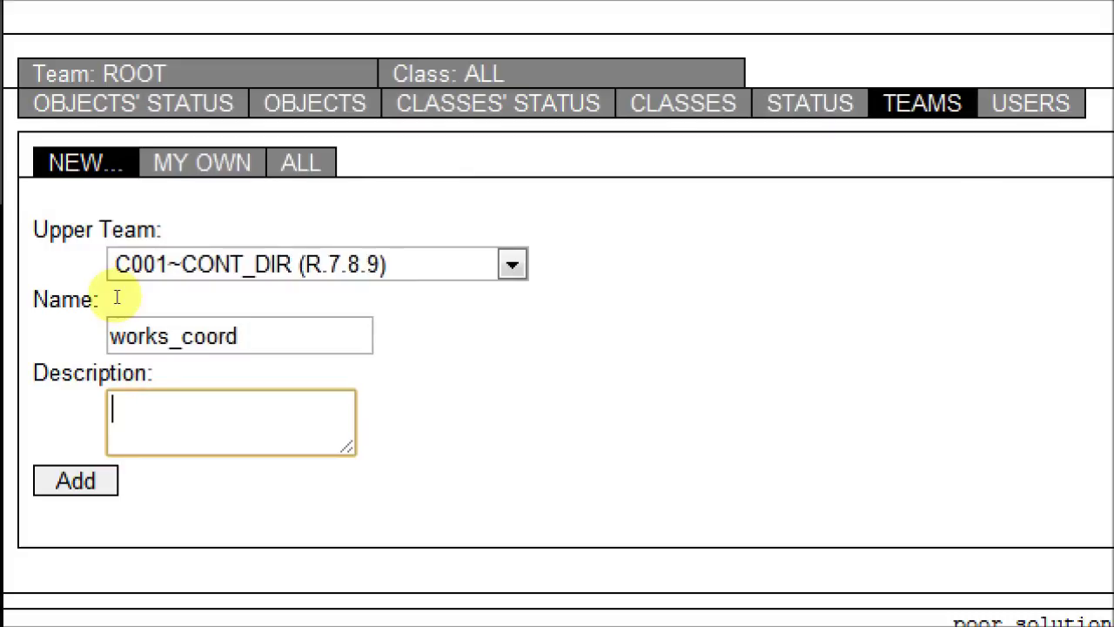
text(Works )
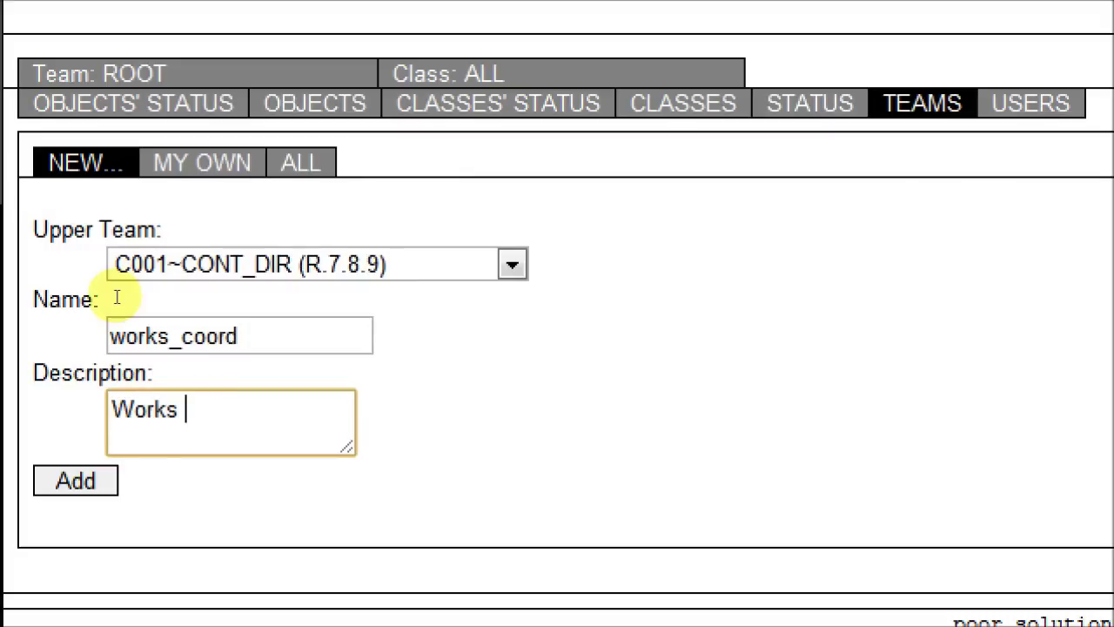
text(Coordinator)
key(Tab)
key(shift+Tab)
text(Contractual)
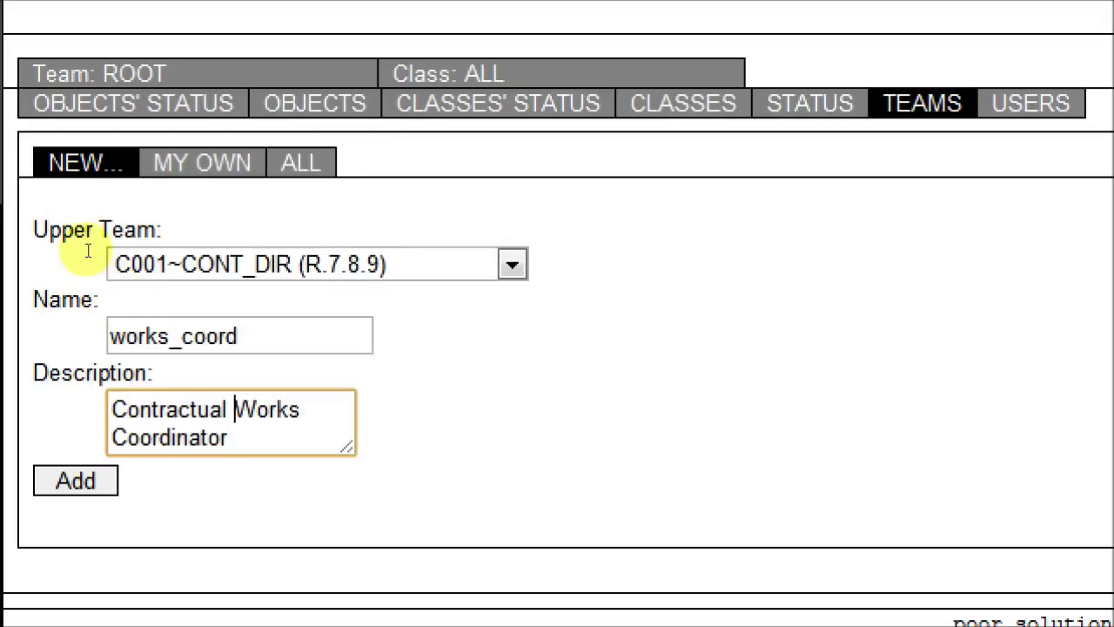
key(shift+Tab)
text(c)
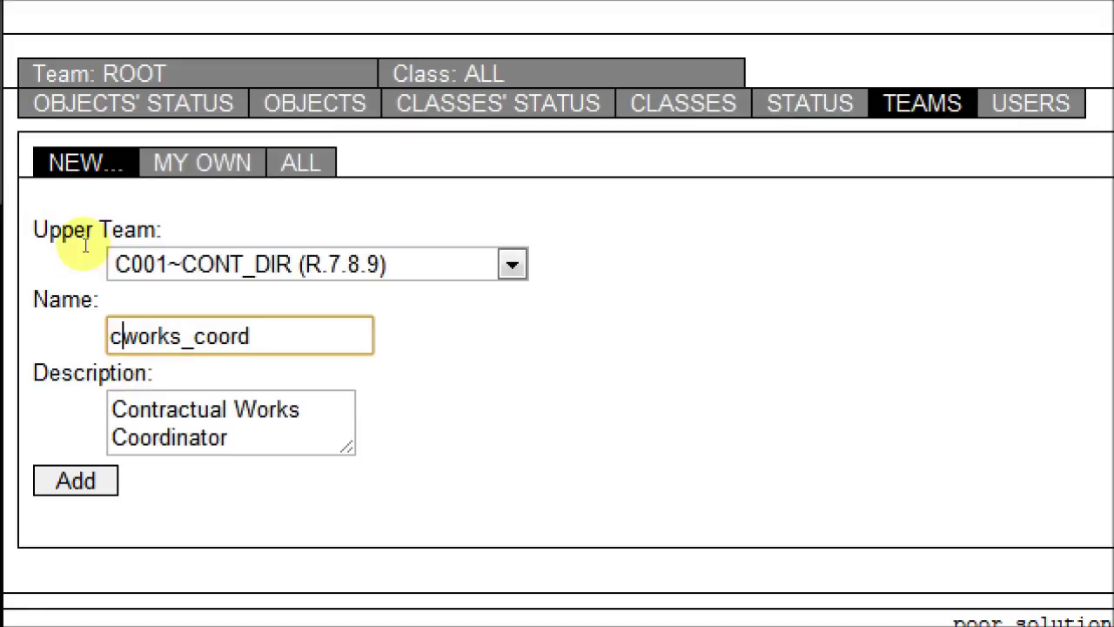
text(00)
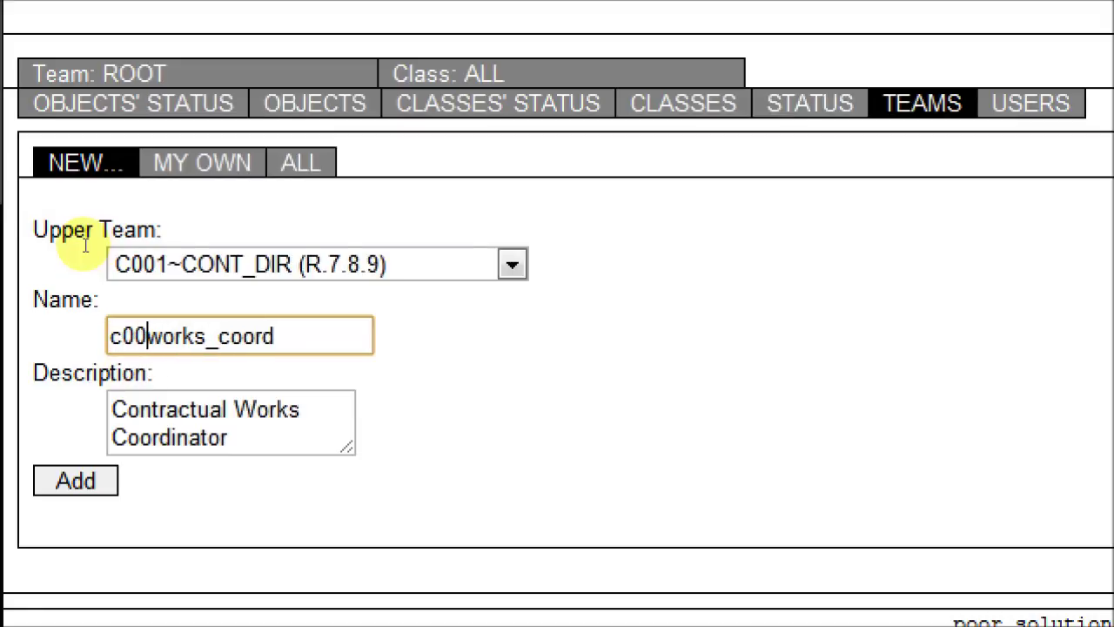
text(1~)
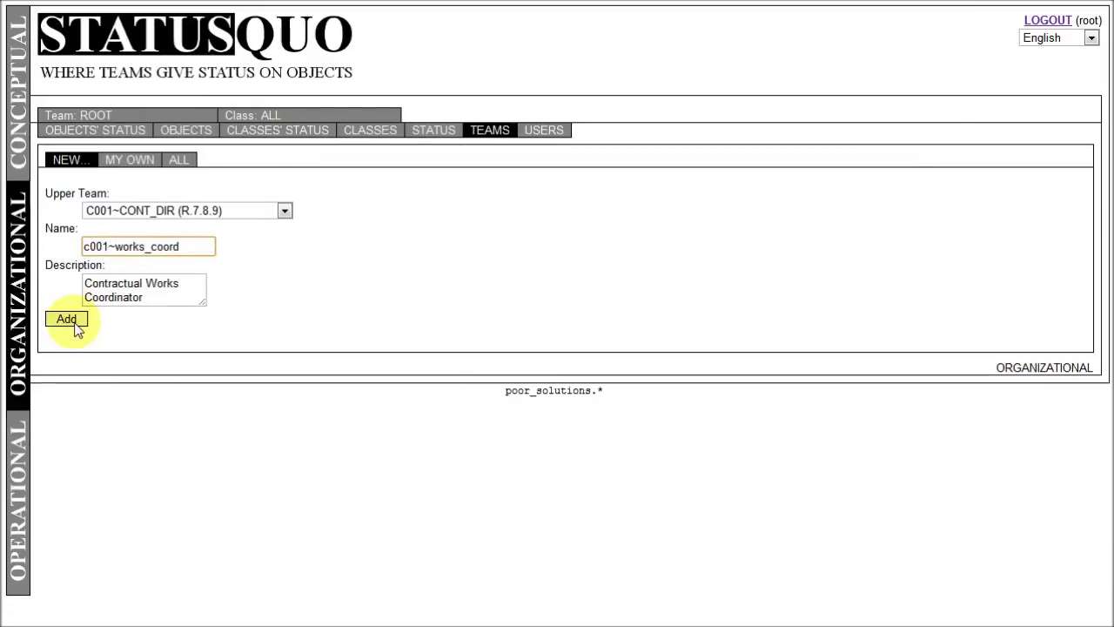
- Save team C001~WORKS_COOR, view its details, then go to the Status list
click(73, 320)
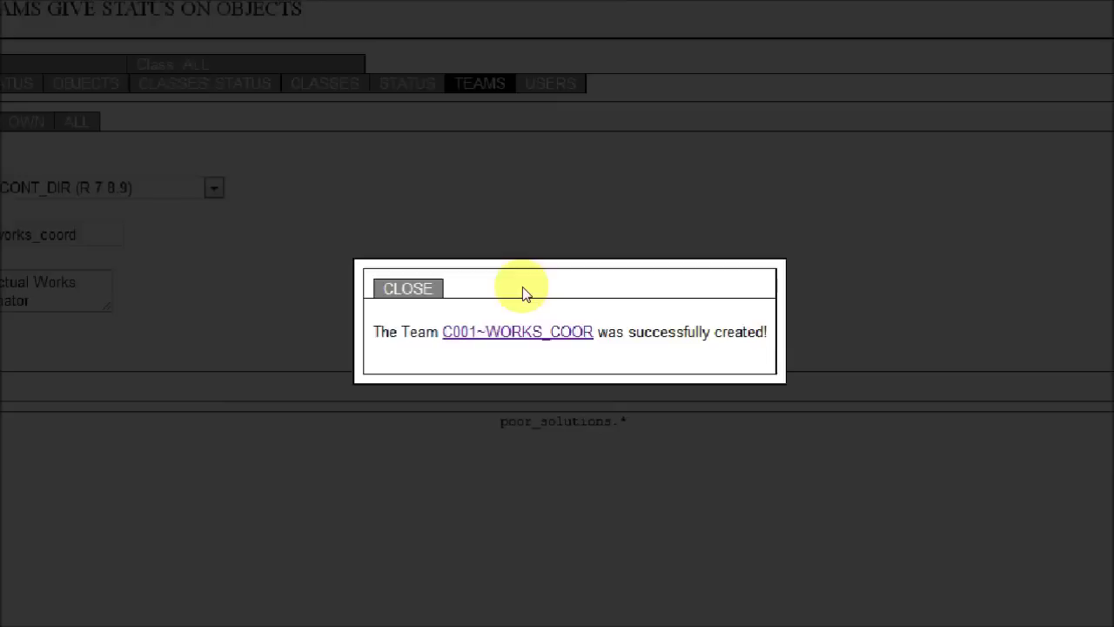
click(518, 321)
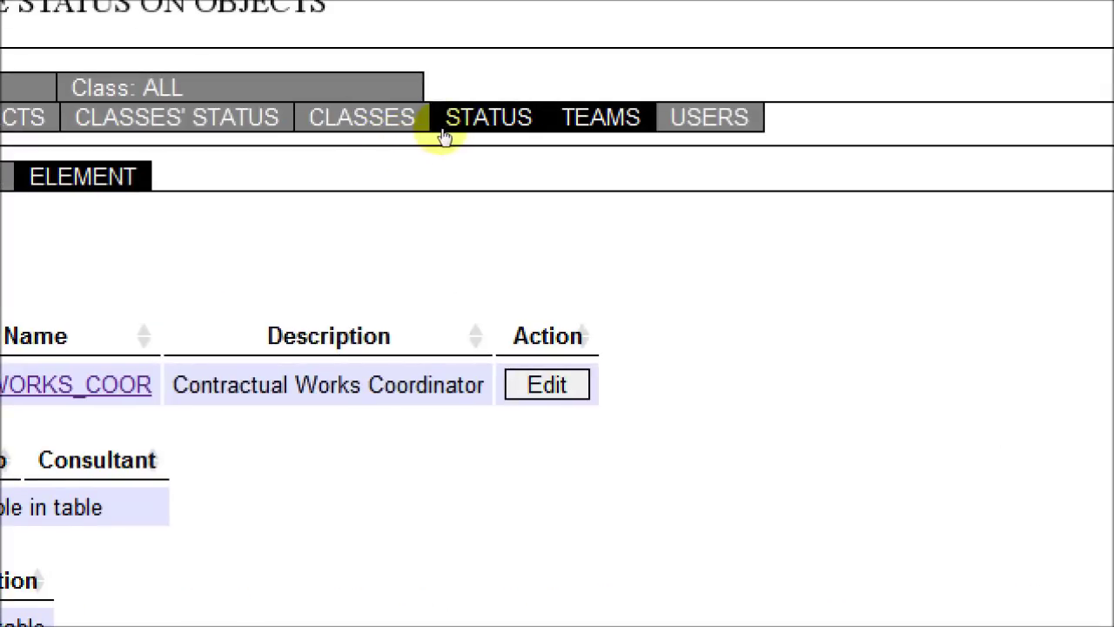
click(444, 132)
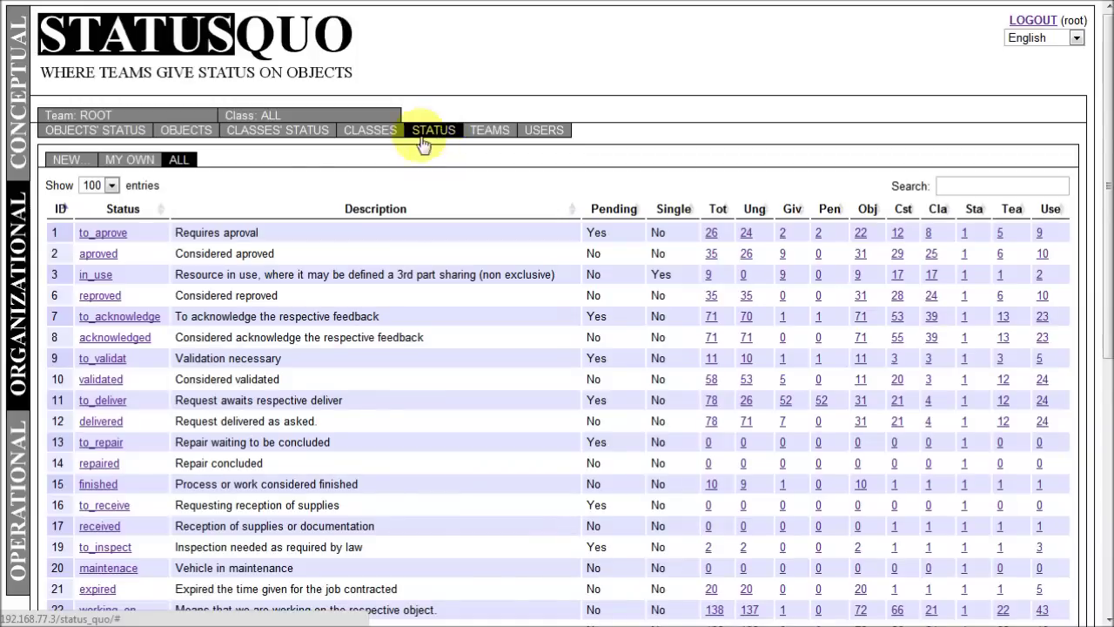
- Open a blank new-status form, ready to enter the Name
click(67, 164)
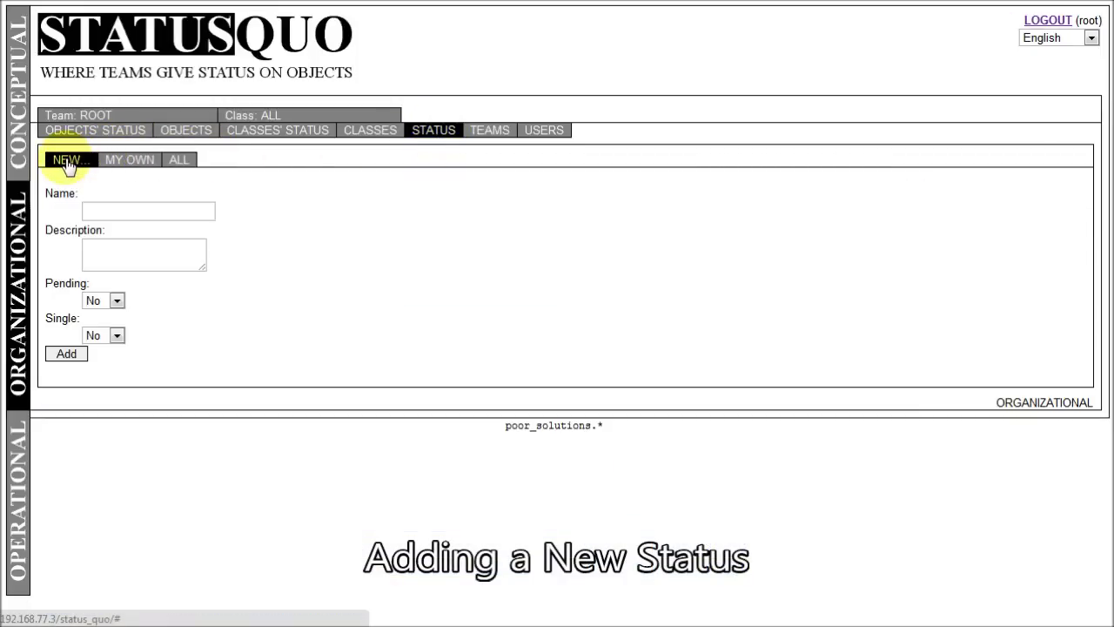
click(80, 185)
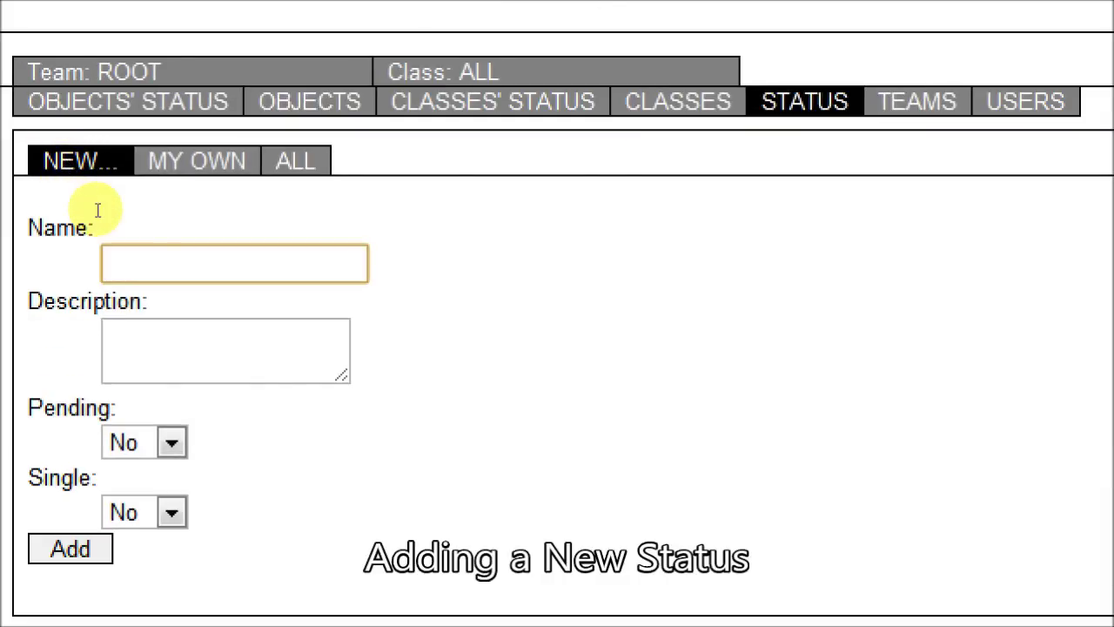
- Name the status 'reserved' with description 'Object reserved for works or other actions'
text(rese)
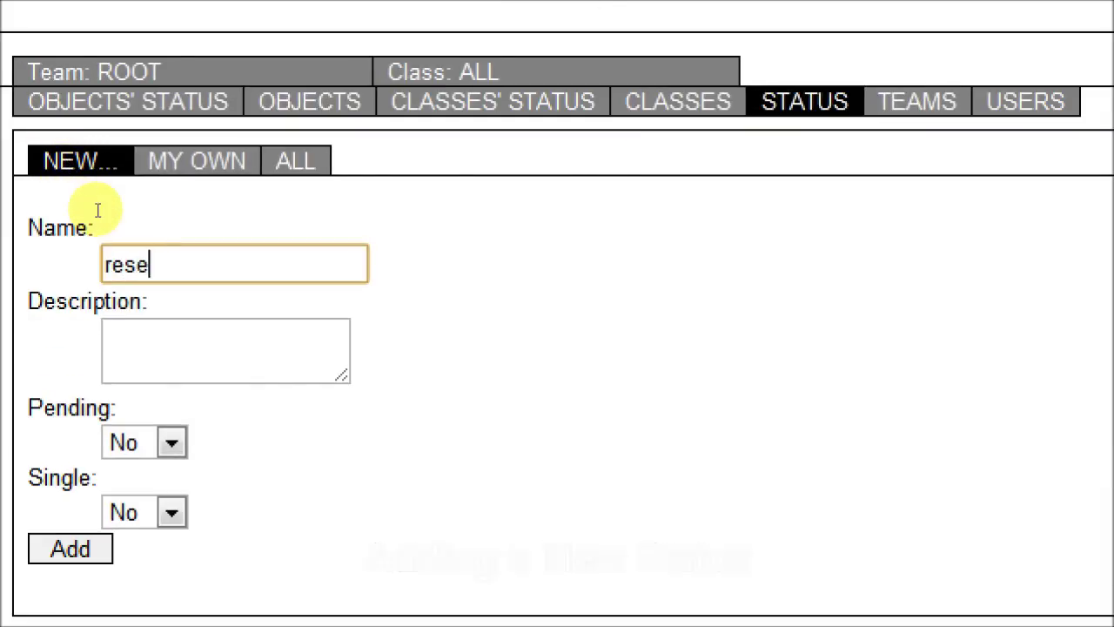
text(rved)
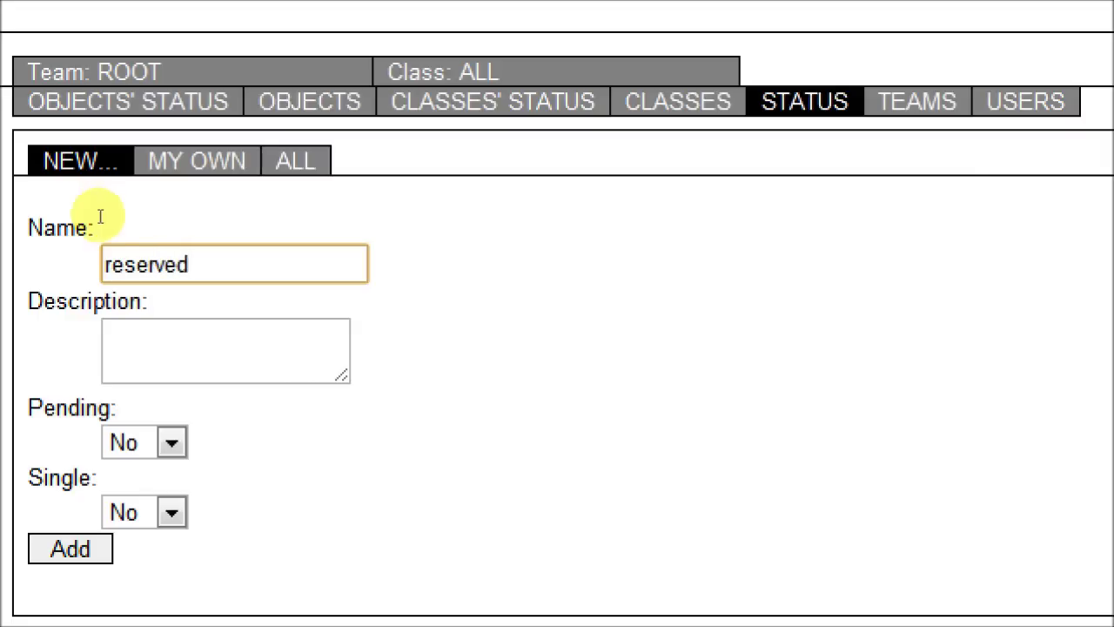
key(Tab)
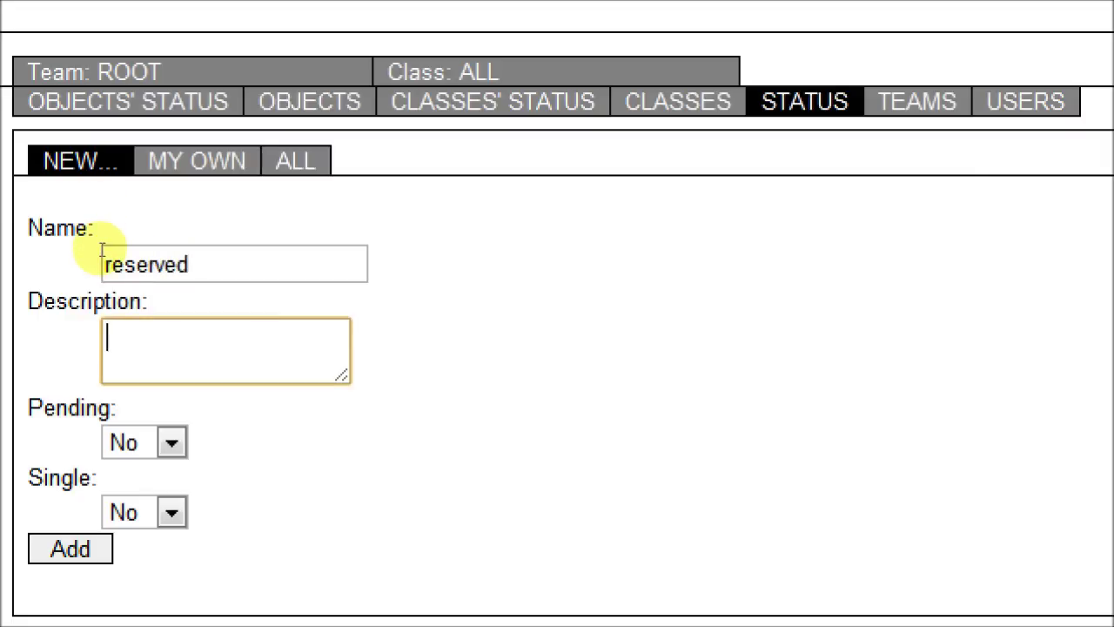
text(Rai)
text(l)
text( Track )
text(reserve)
text(d)
key(Home)
key(Right)
key(Left)
key(shift+Right)
key(shift+Right)
key(shift+Right)
key(Left)
key(Right)
key(Left)
key(shift+Right)
key(shift+Right)
key(shift+Right)
key(shift+Right)
key(shift+Right)
key(shift+Right)
key(shift+Right)
key(shift+Right)
key(shift+Right)
key(shift+Right)
key(shift+Right)
key(shift+Right)
key(shift+Left)
key(shift+Left)
text(Objec)
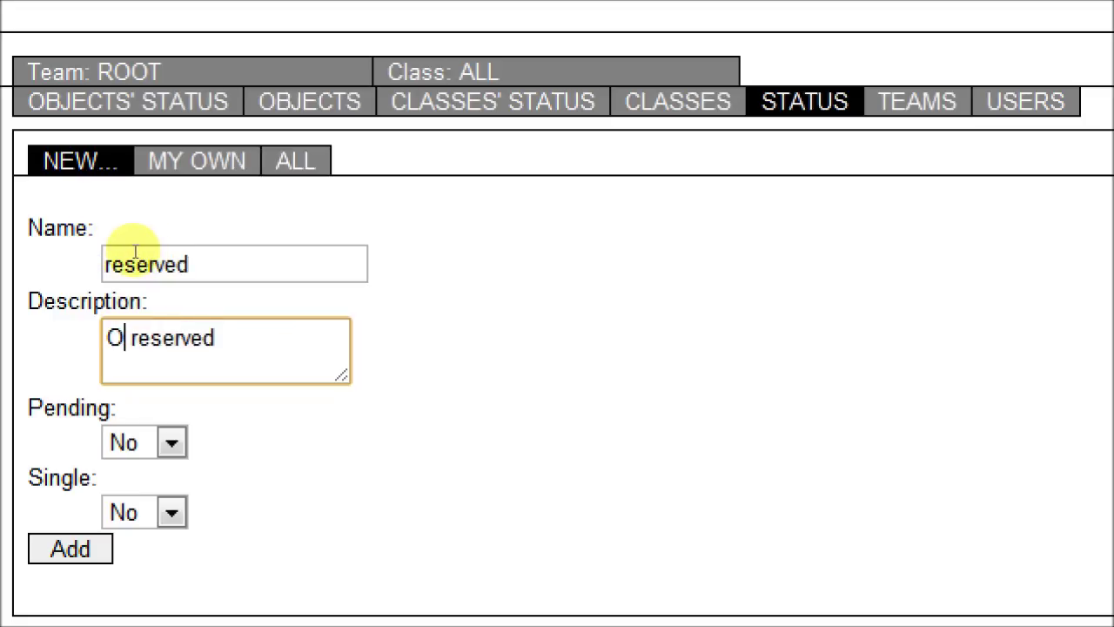
text(t)
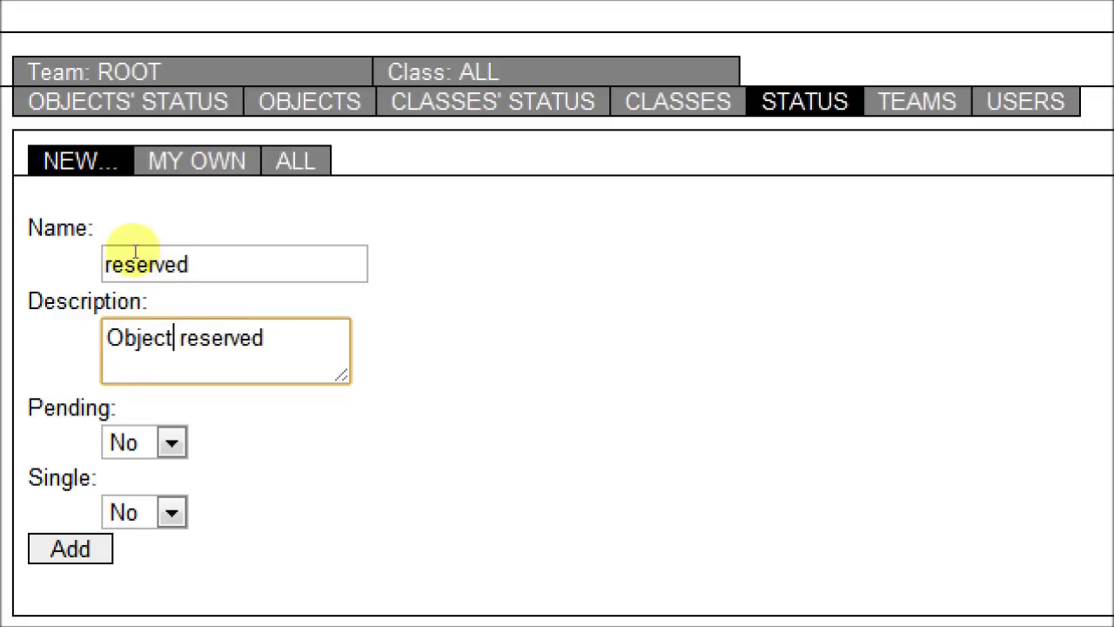
key(End)
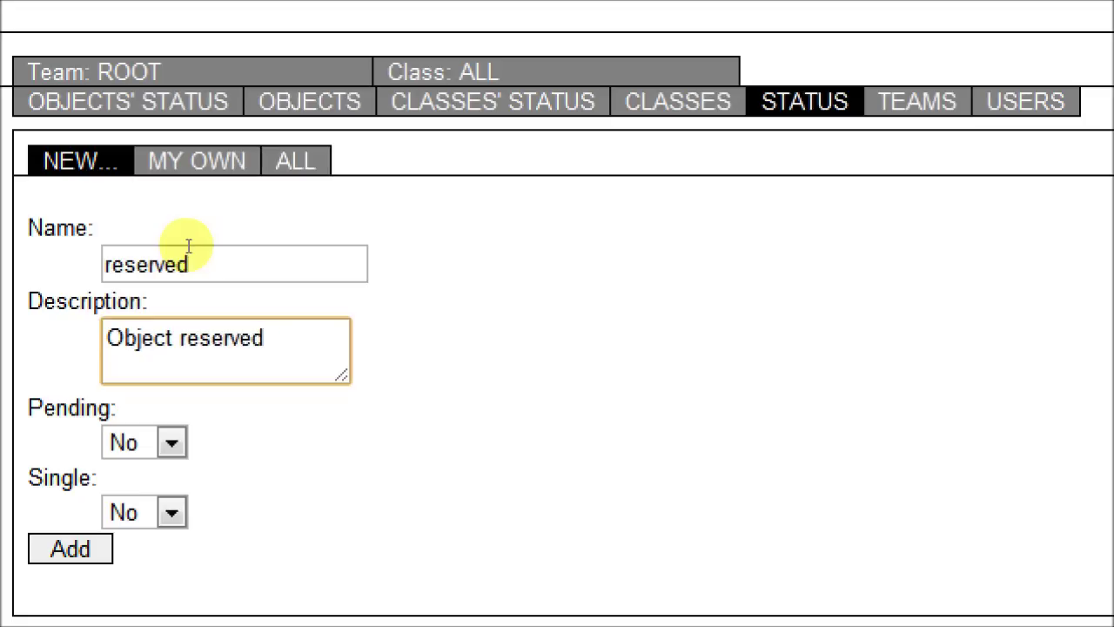
text(for wo)
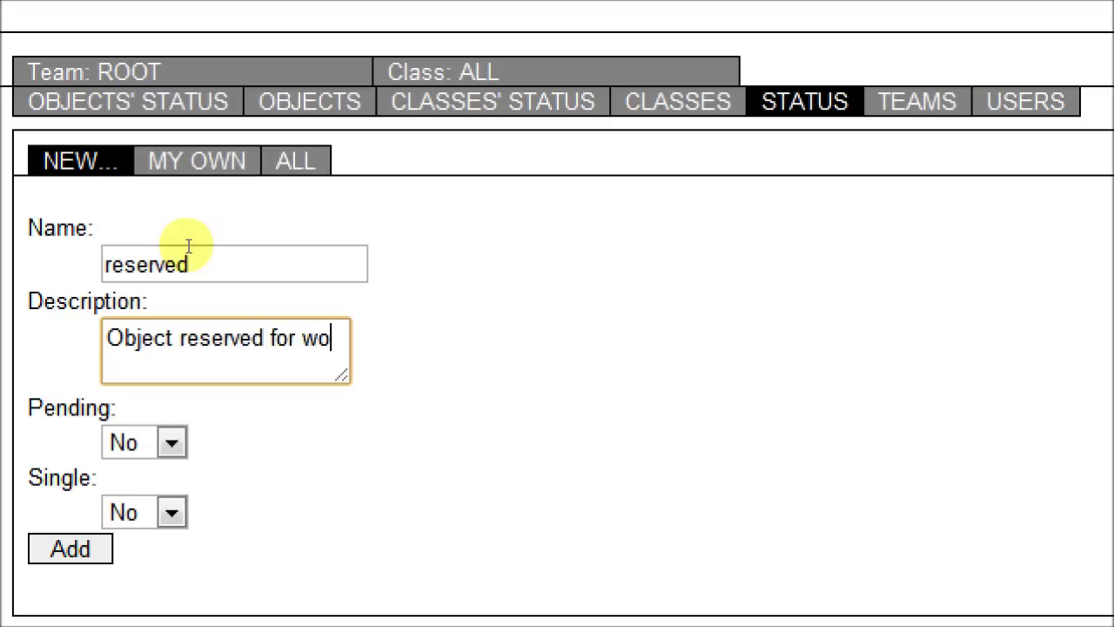
text(rks)
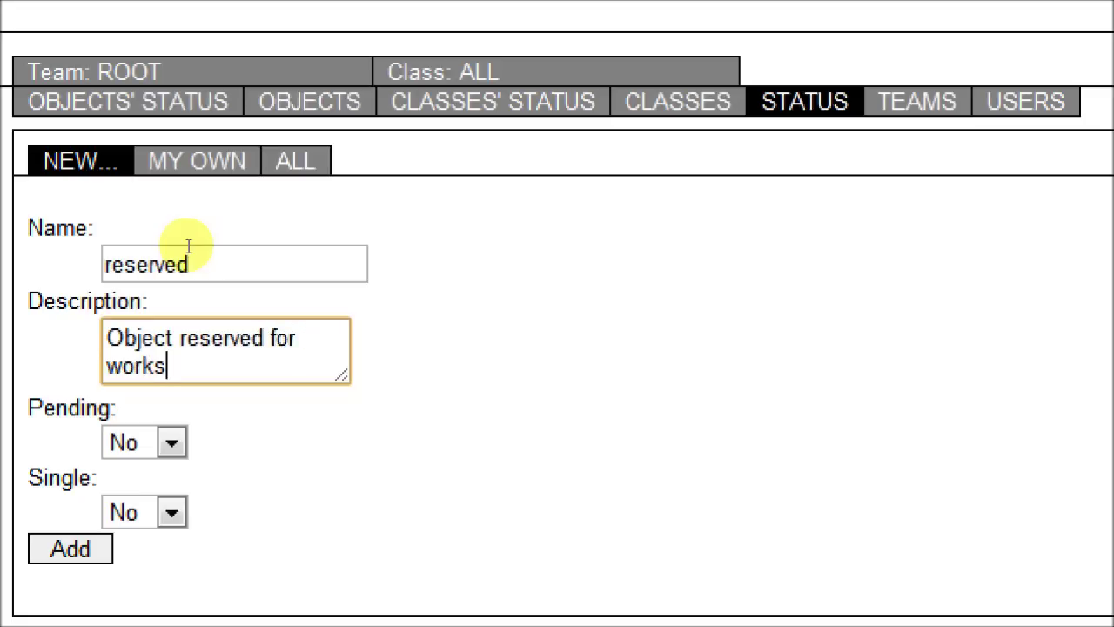
text( or ot)
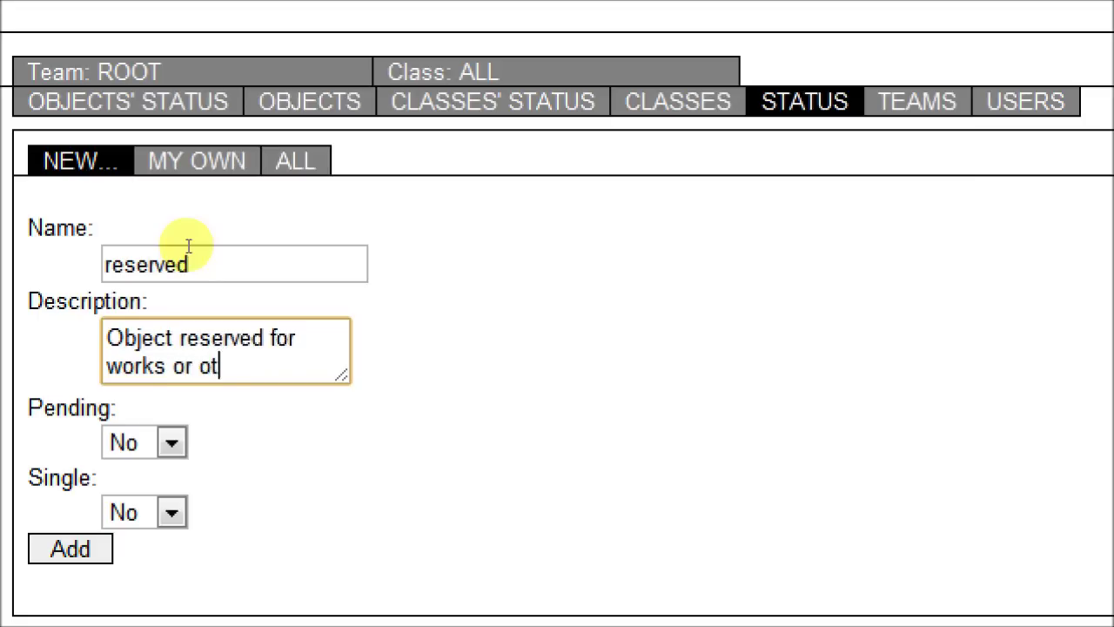
text(her actions)
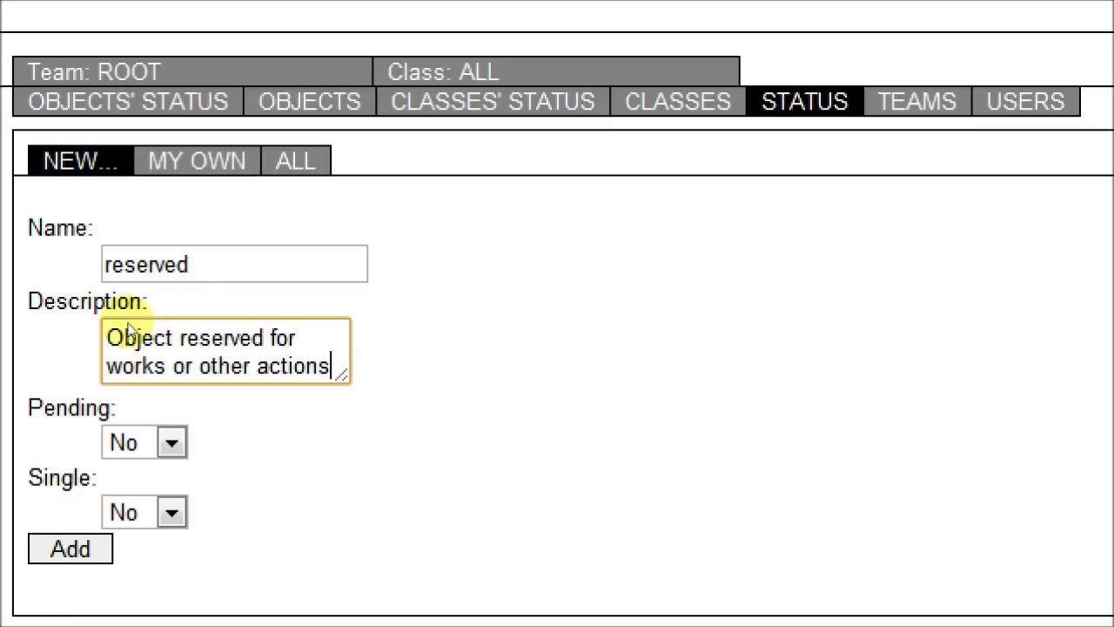
- Set Single to Yes and save the reserved status
key(Tab)
key(Tab)
key(alt+Down)
key(Up)
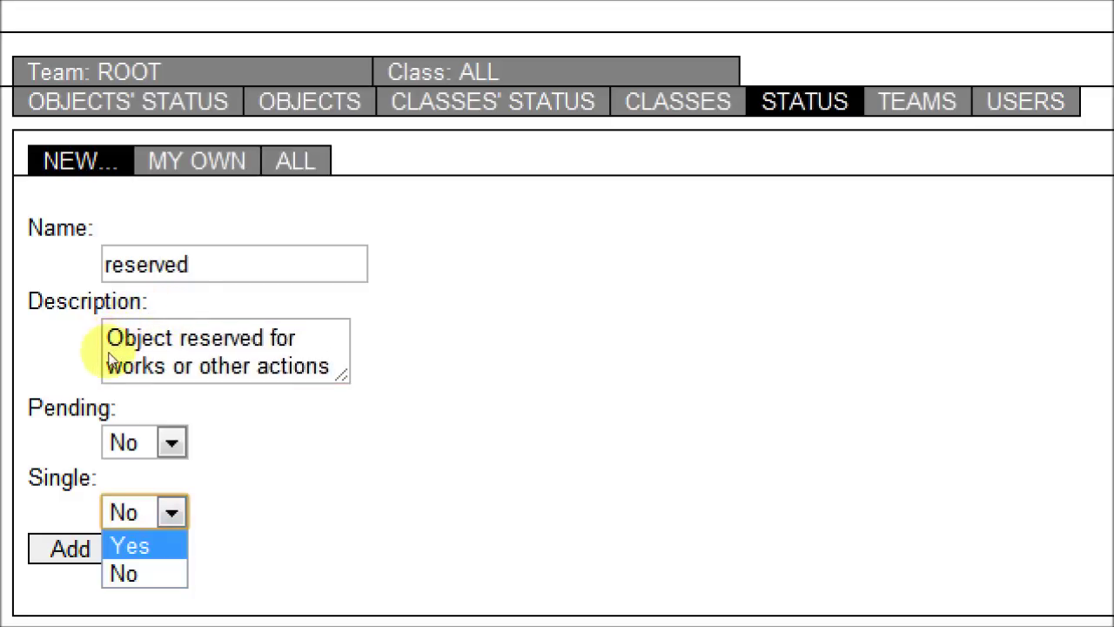
key(Return)
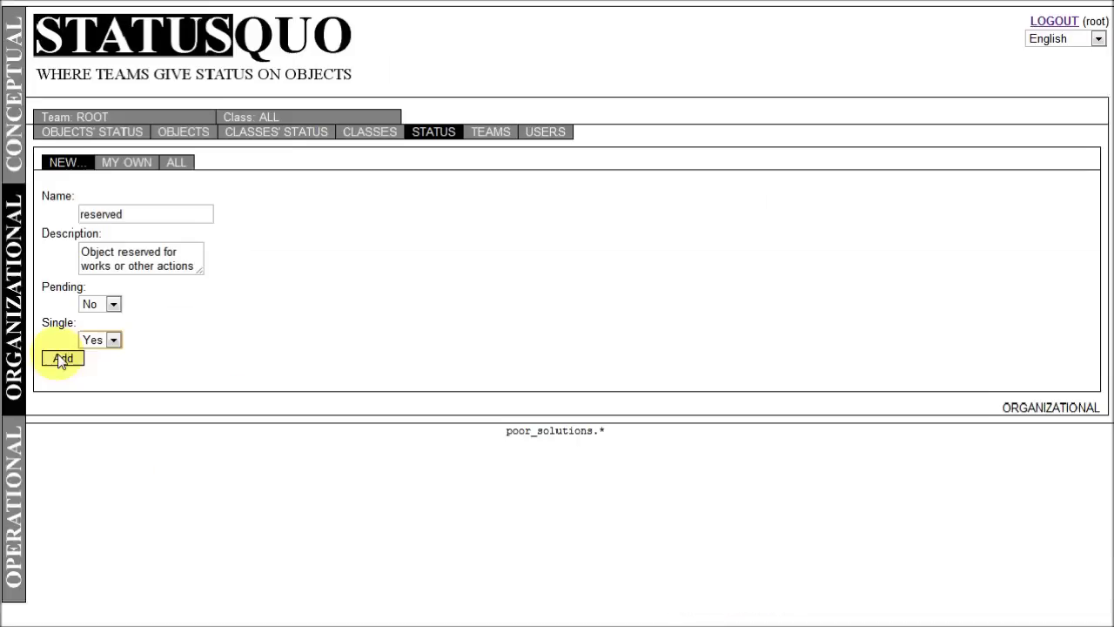
click(64, 355)
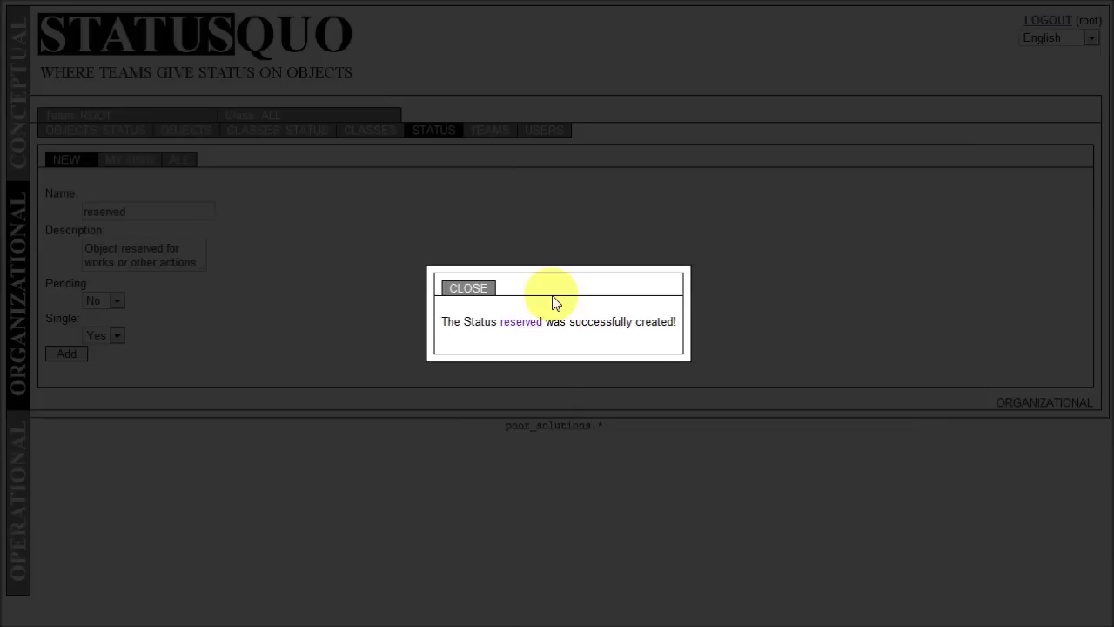
- Open the reserved status details page, then switch to the Classes list
click(525, 323)
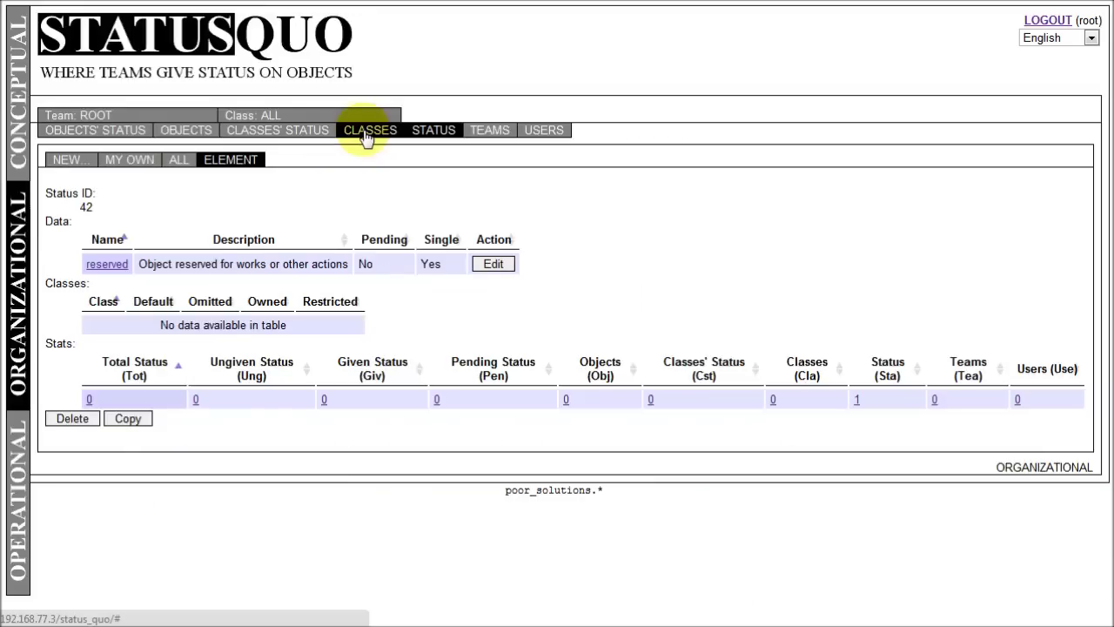
click(366, 137)
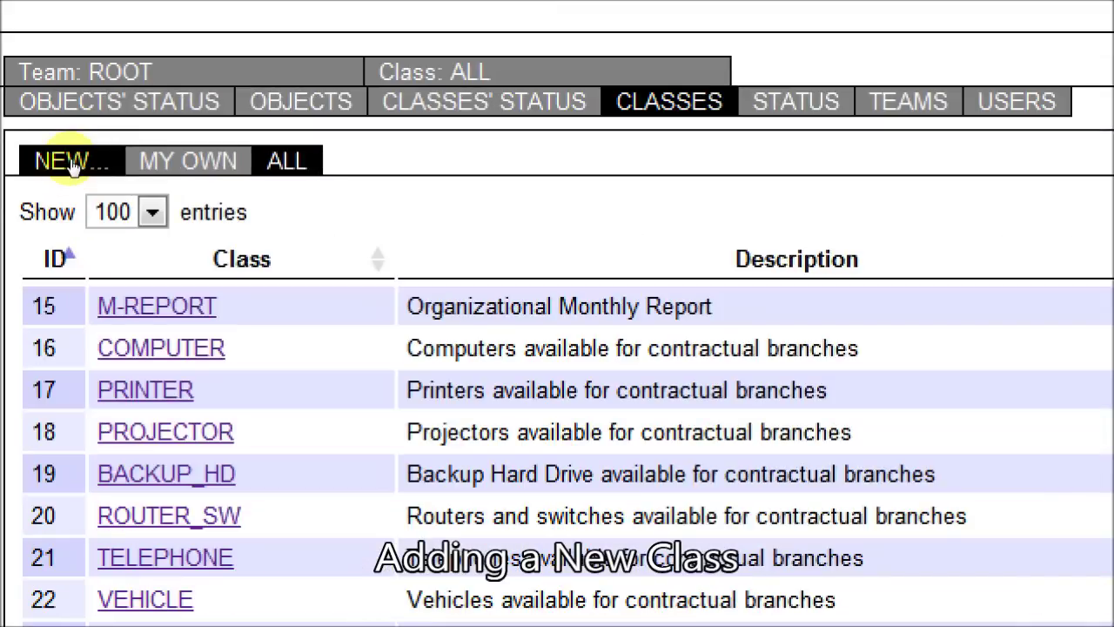
- Create a new class named c001~rail_track, described as 'Contractual Rail Track'
click(74, 166)
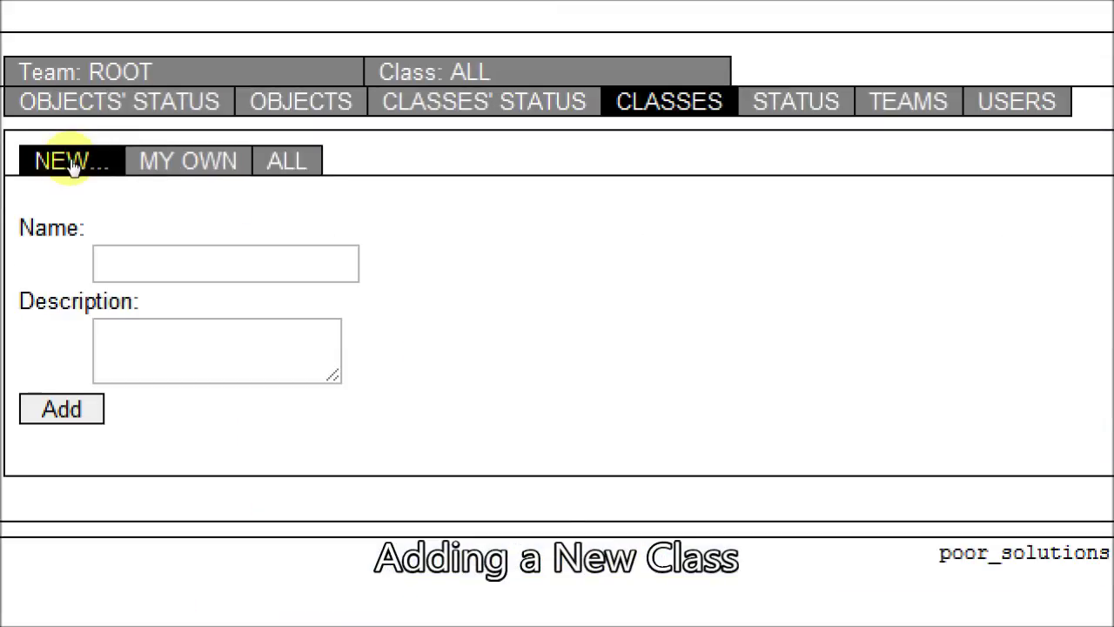
key(Tab)
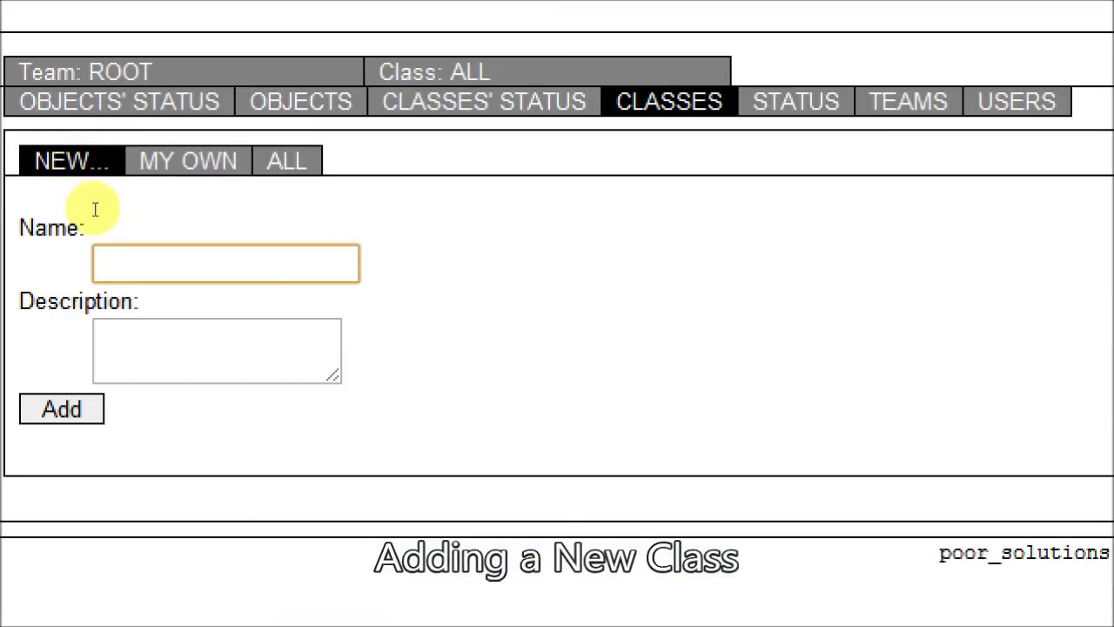
text(rai)
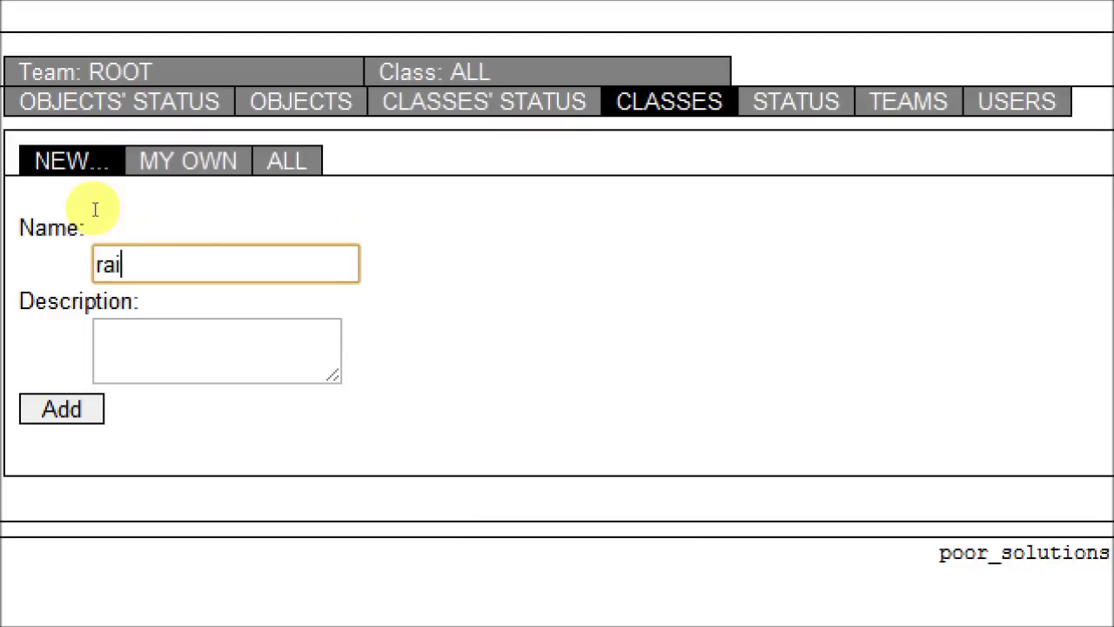
text(l_track)
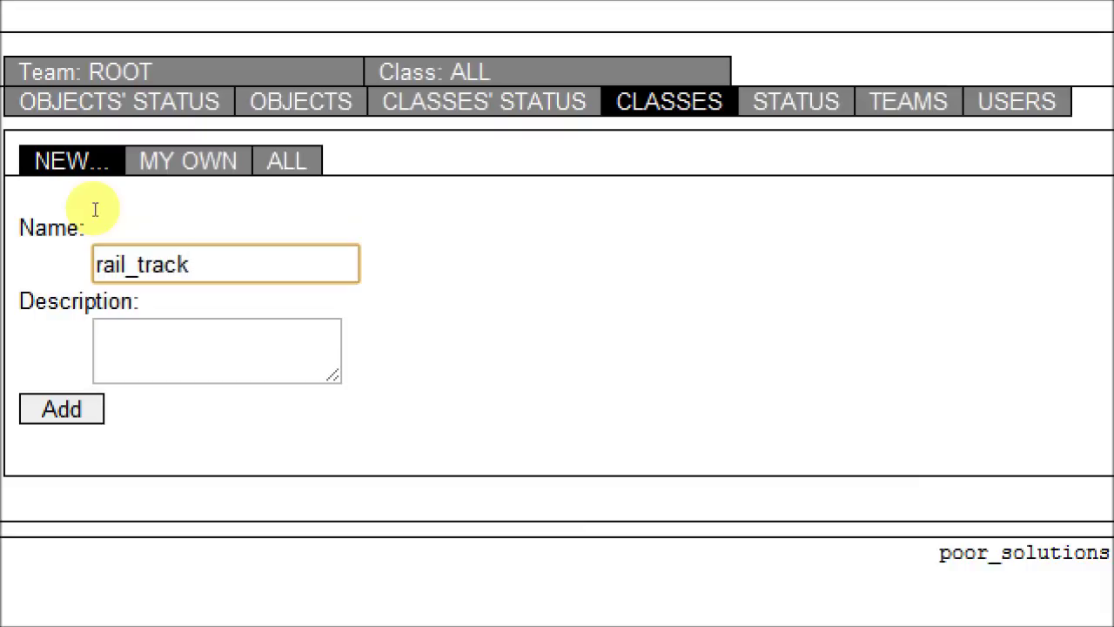
key(Home)
text(c001)
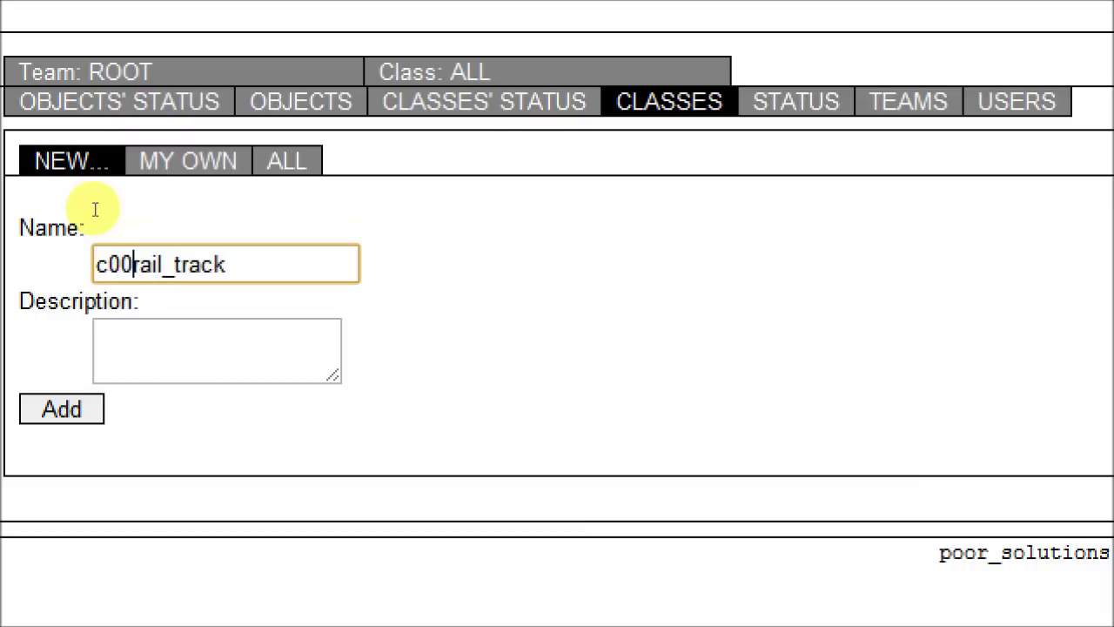
text(~)
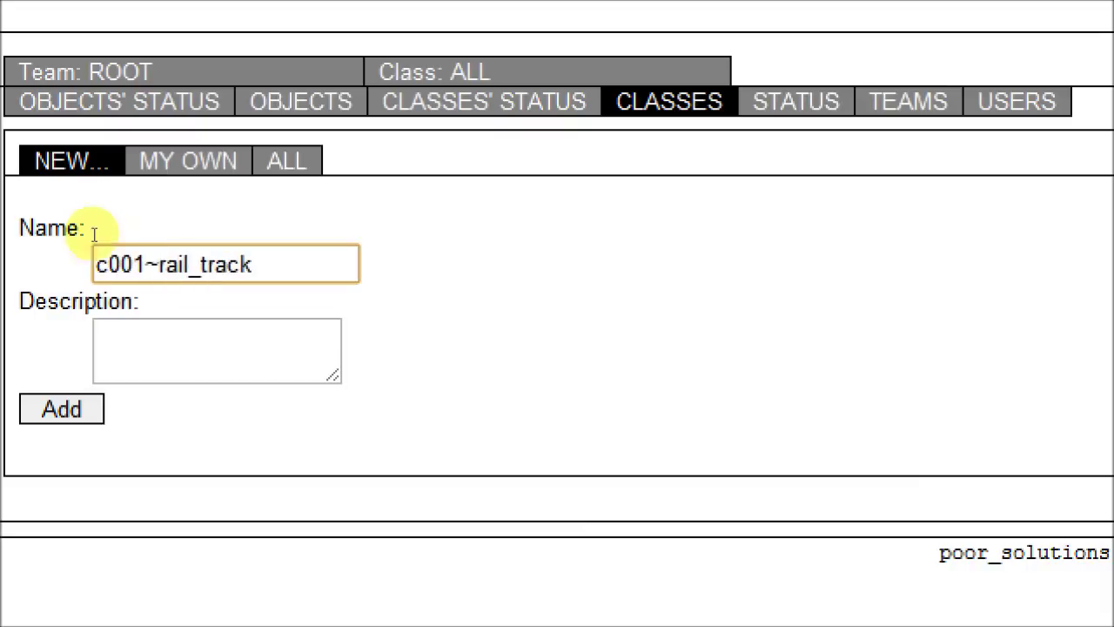
key(Tab)
text(C)
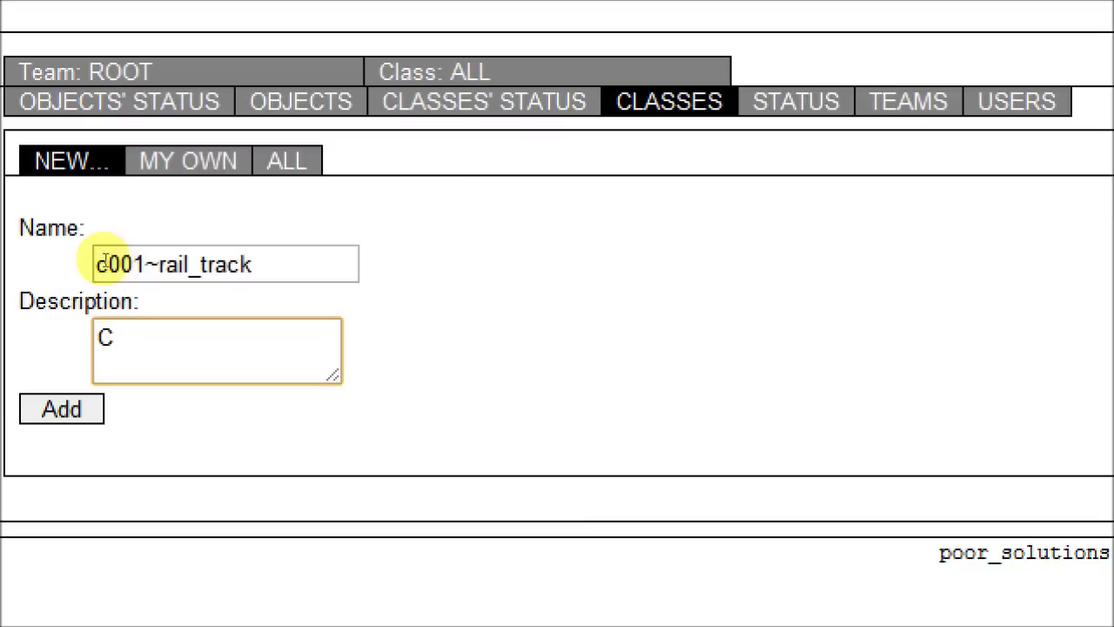
text(ontract)
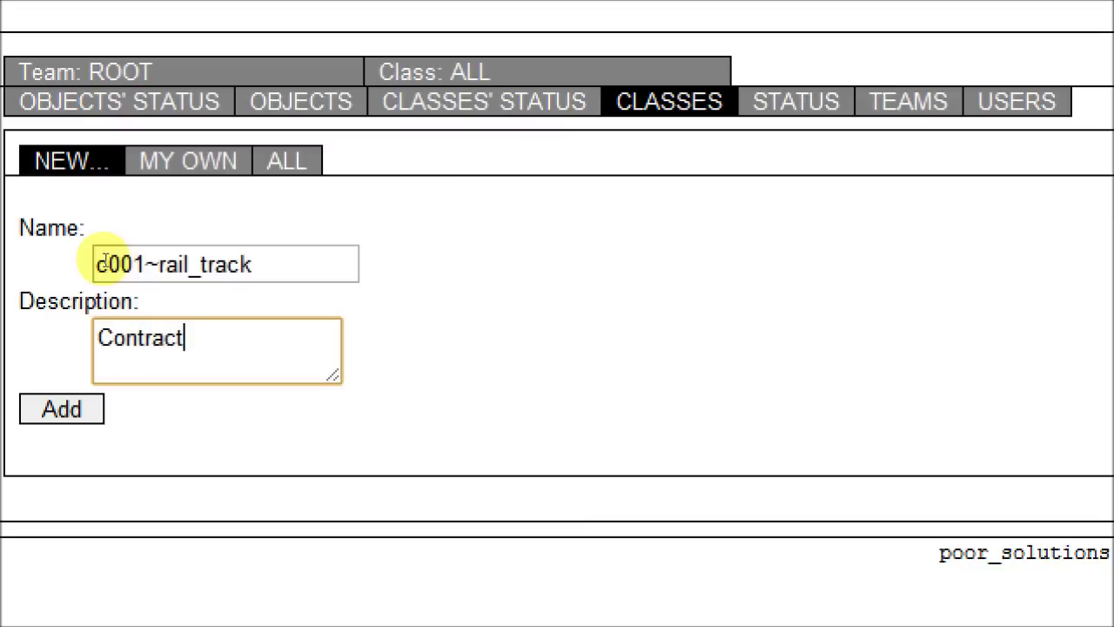
text(ual Rail )
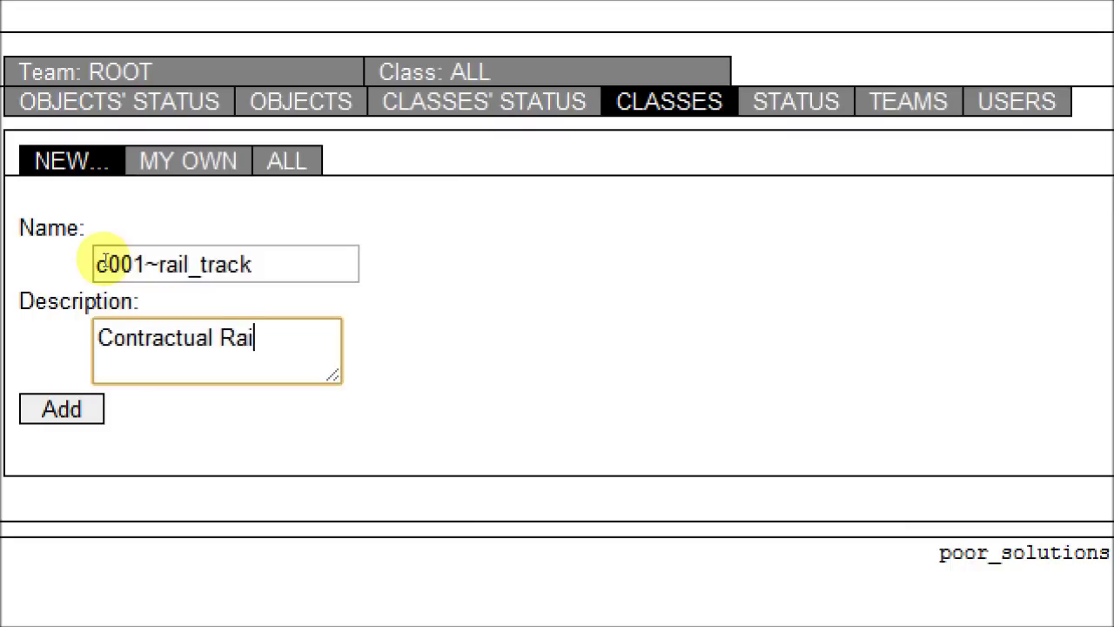
text(Track)
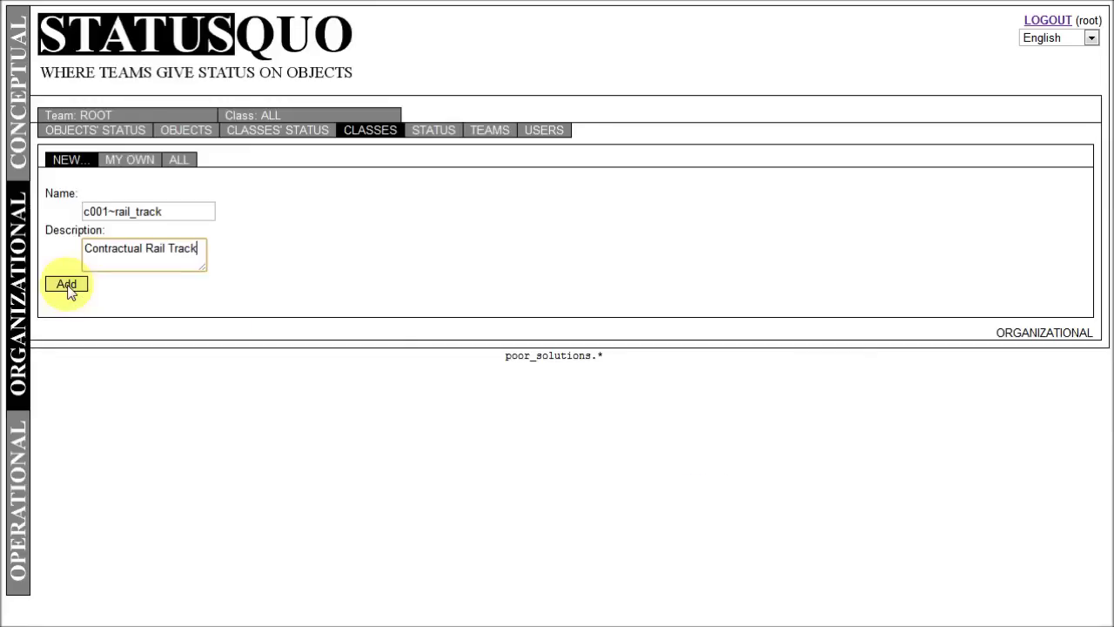
- Save the new class C001~RAIL_TRACK (Contractual Rail Track) and open its details page
click(67, 284)
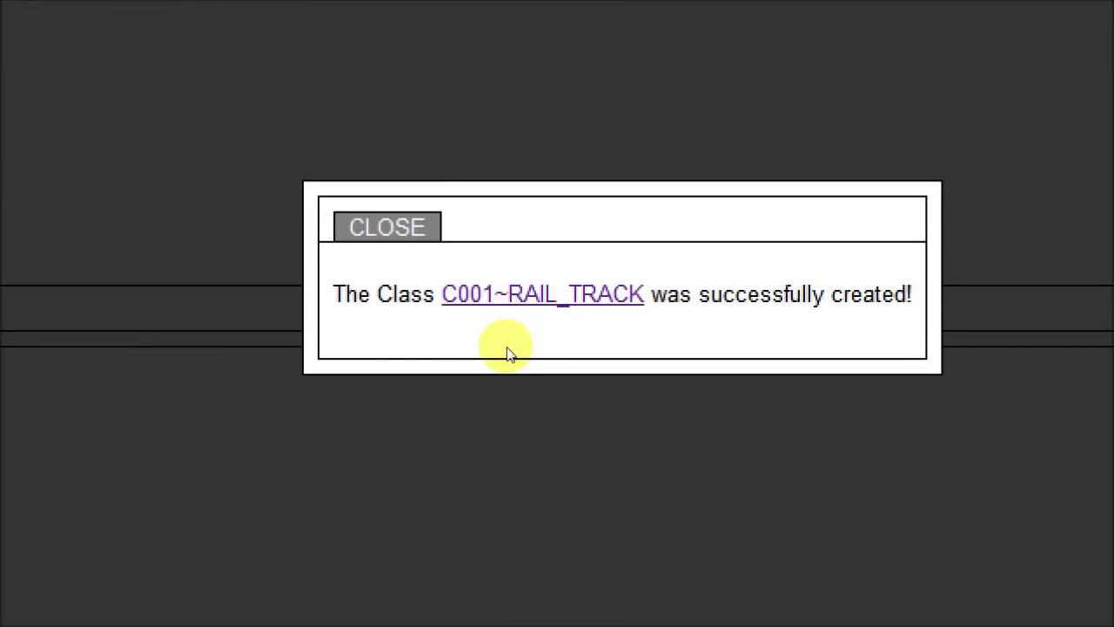
click(512, 309)
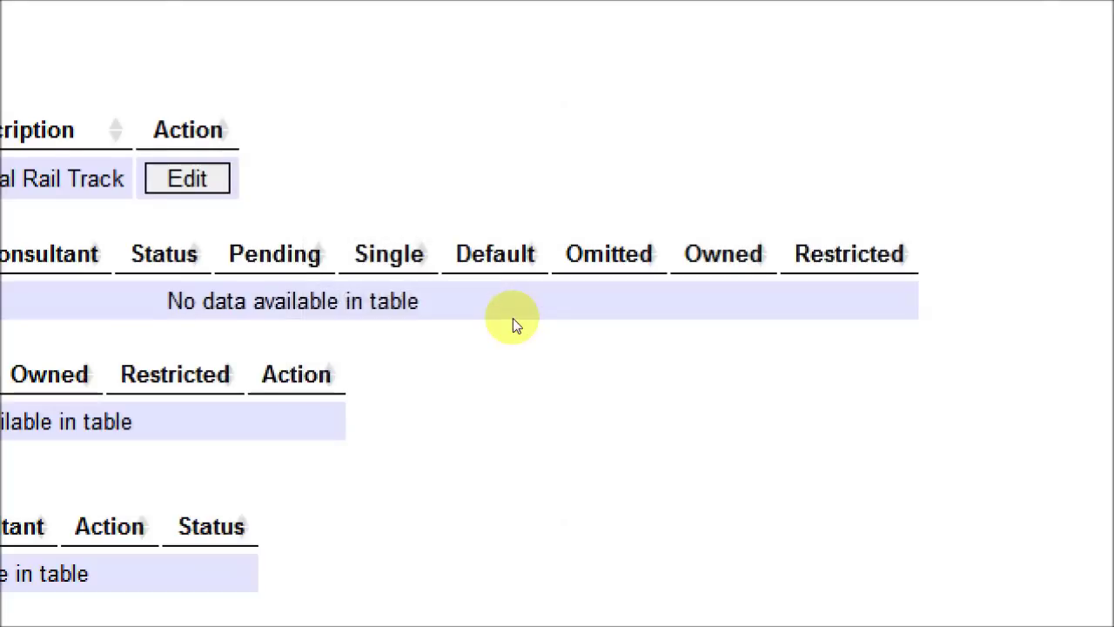